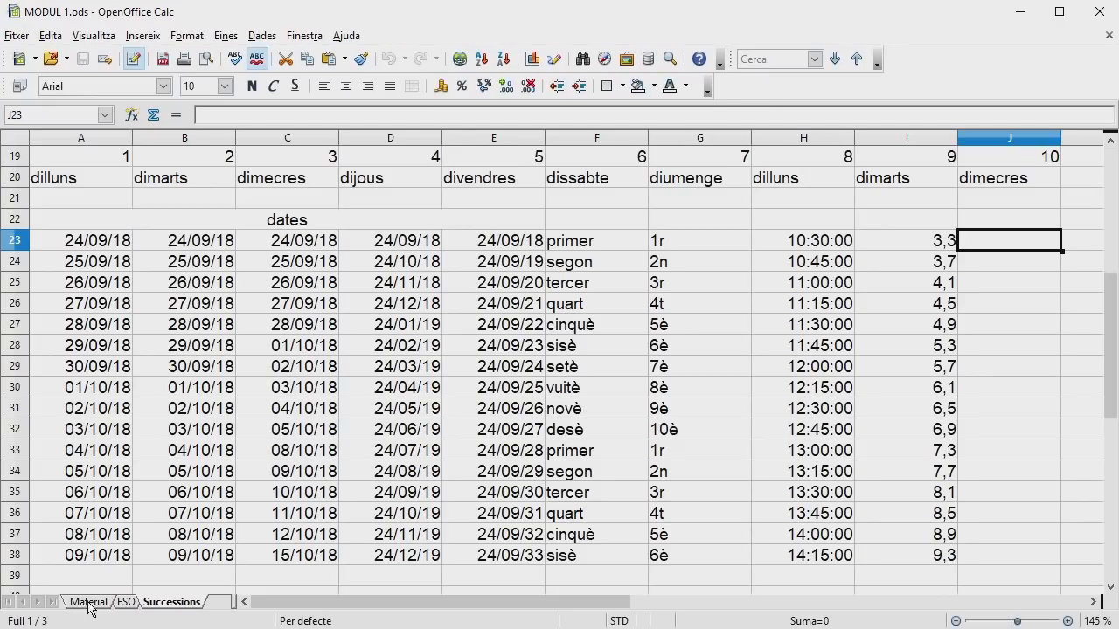
# Step: Look through the Material, ESO and Successions sheets of the workbook
pyautogui.click(91, 602)
pyautogui.click(126, 603)
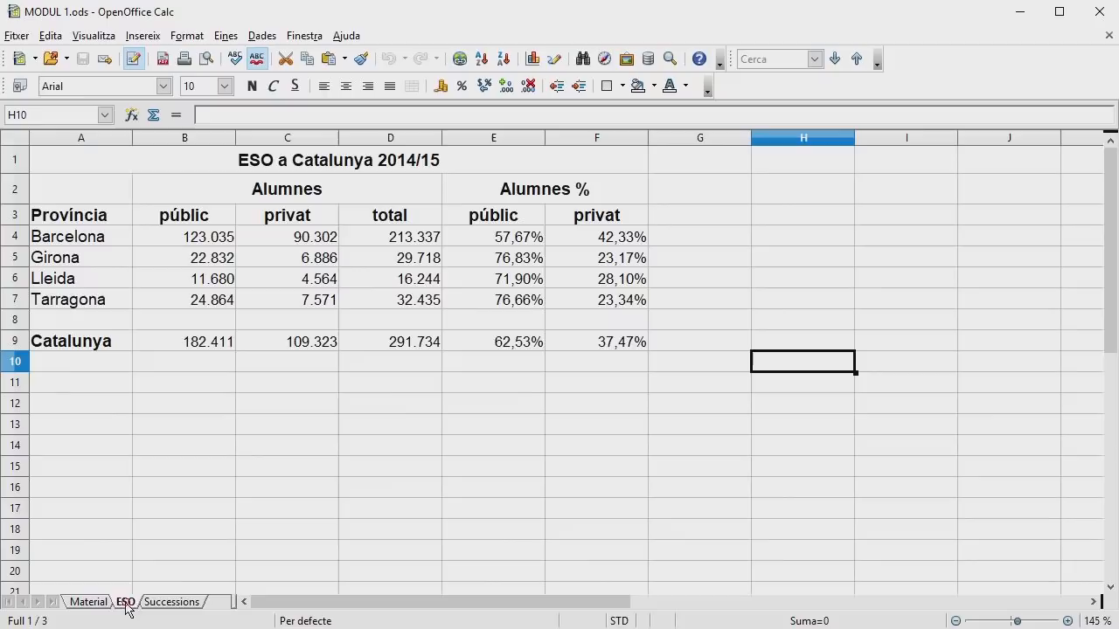
pyautogui.click(157, 603)
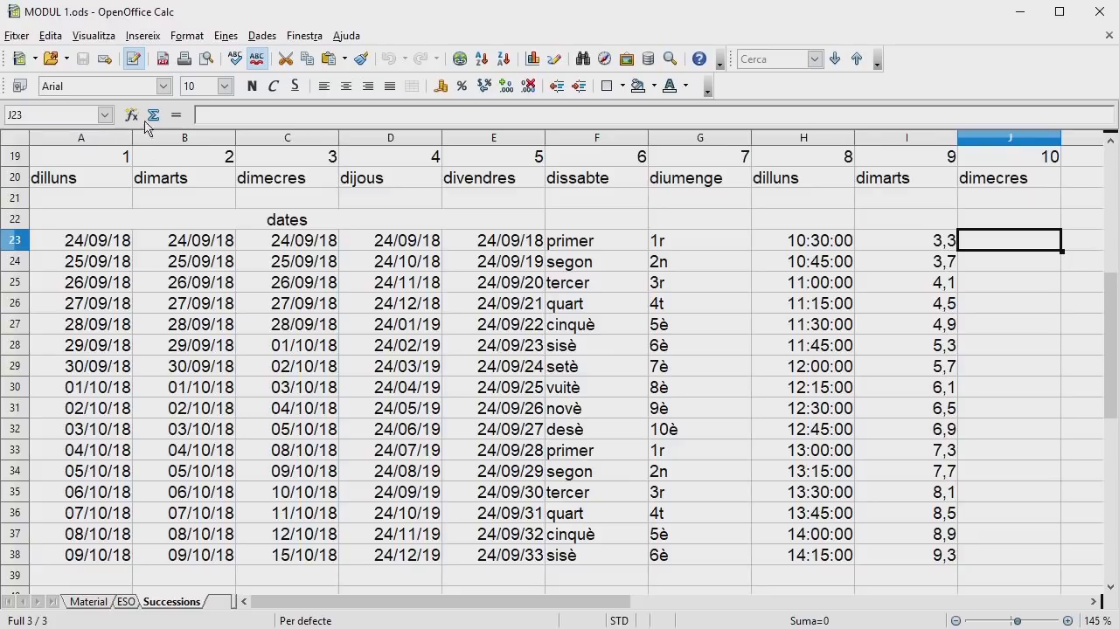
# Step: Insert one new sheet named Simple after the Successions sheet
pyautogui.click(144, 39)
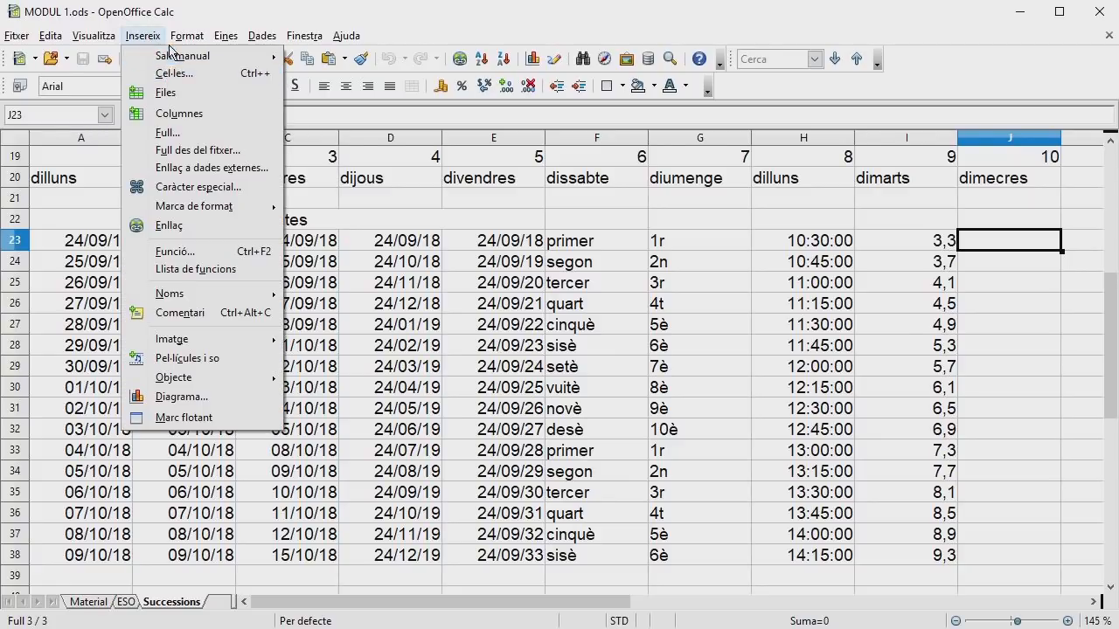
pyautogui.click(219, 603)
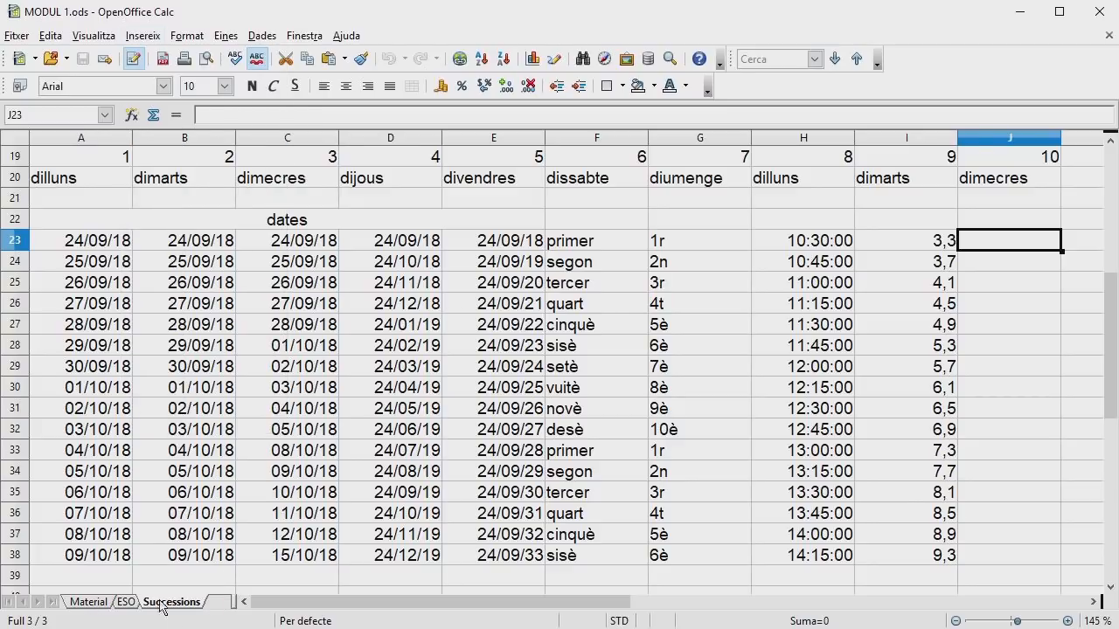
pyautogui.rightClick(174, 602)
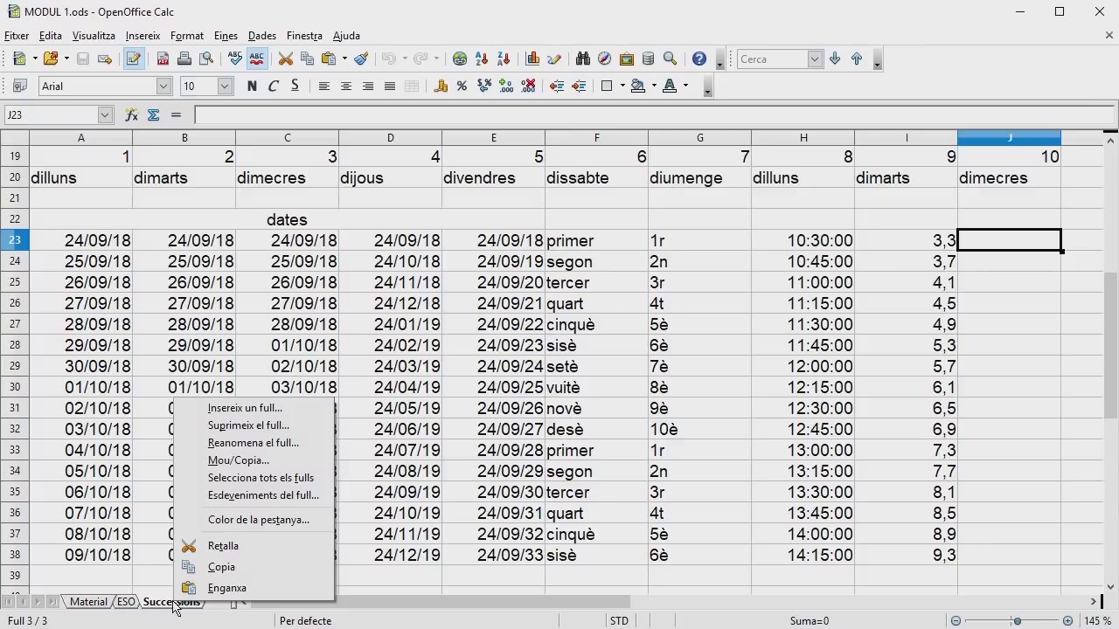
pyautogui.click(246, 410)
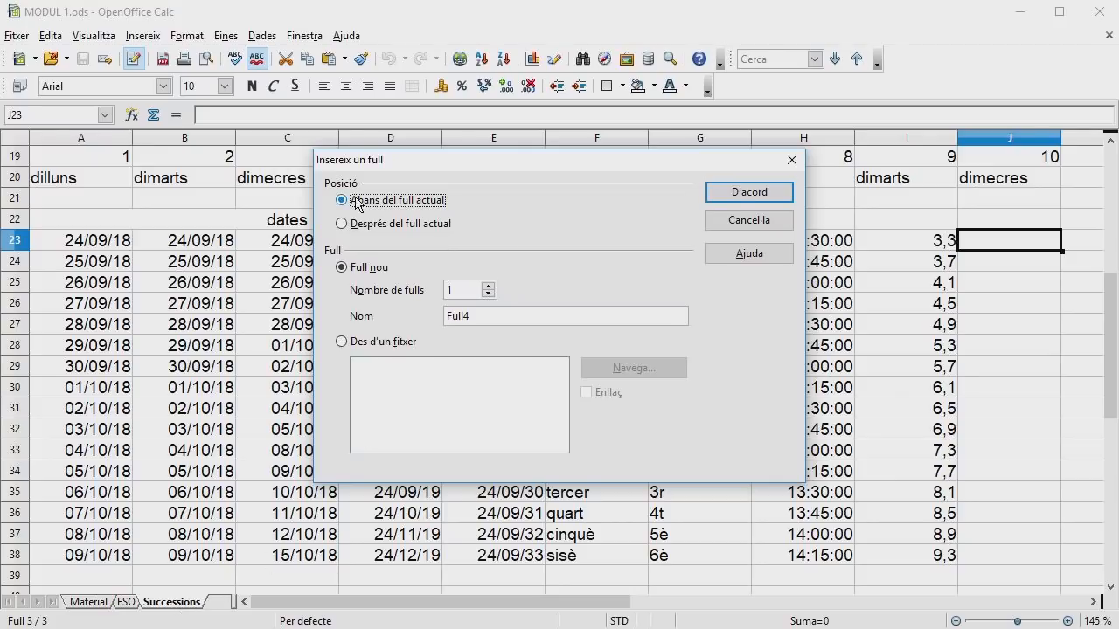
pyautogui.click(342, 224)
pyautogui.moveTo(487, 317); pyautogui.dragTo(437, 316)
pyautogui.write('Simple')
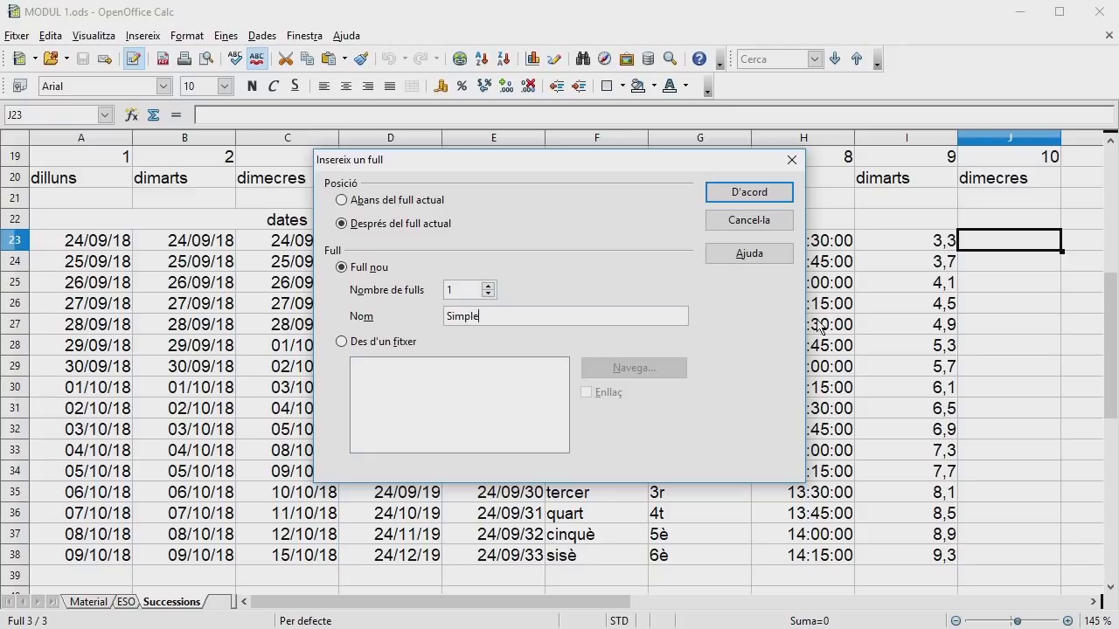
pyautogui.click(749, 192)
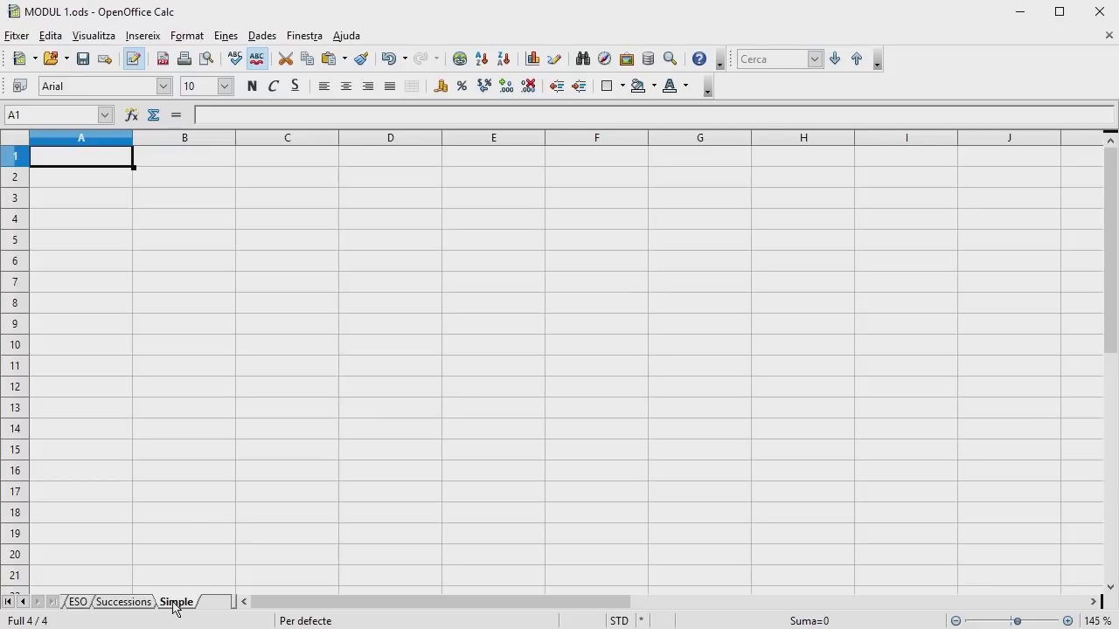
# Step: Move the Simple sheet ahead of Successions and back to the last position
pyautogui.moveTo(174, 610); pyautogui.dragTo(126, 607)
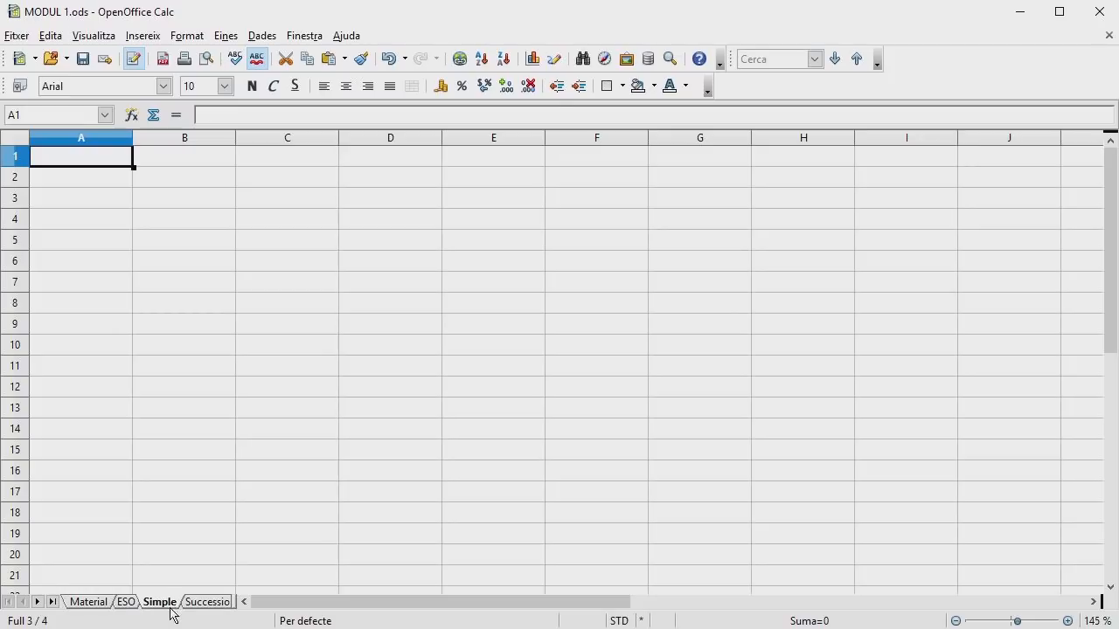
pyautogui.moveTo(155, 599)
pyautogui.mouseDown()
pyautogui.moveTo(228, 604)
pyautogui.moveTo(206, 601)
pyautogui.mouseUp()
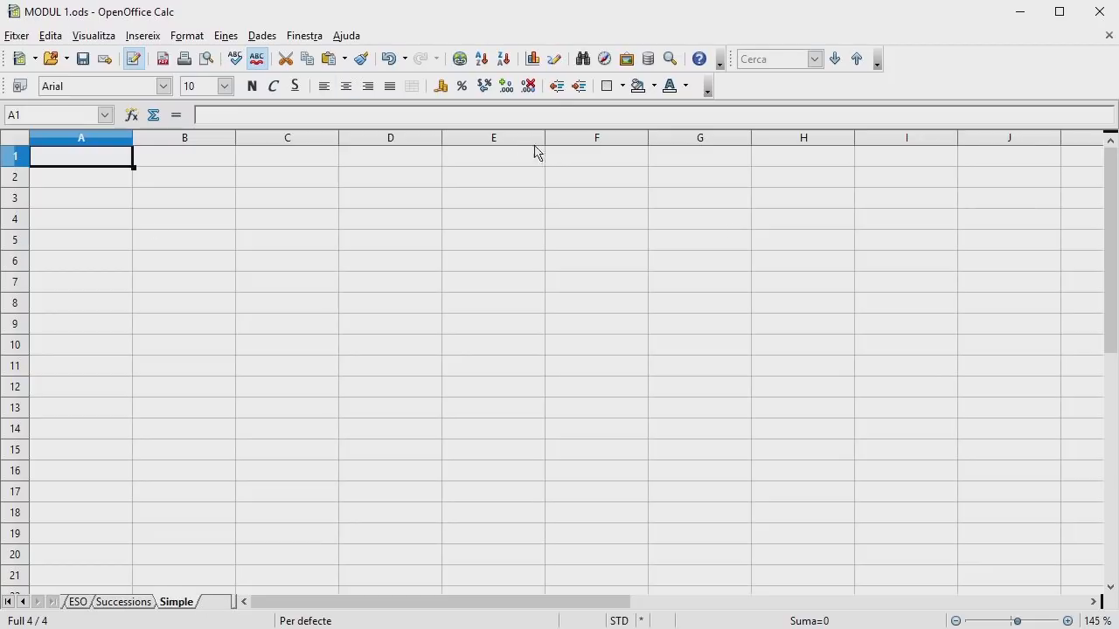
# Step: Paste the copied picture of the simple-interest table at cell F1 of the Simple sheet
pyautogui.rightClick(624, 163)
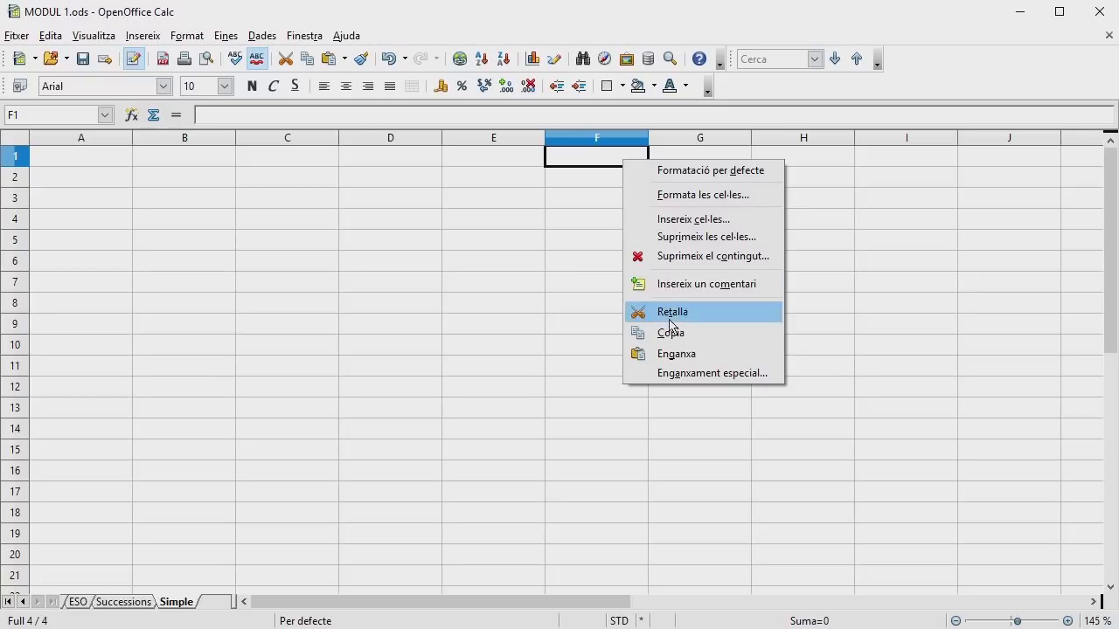
pyautogui.click(675, 354)
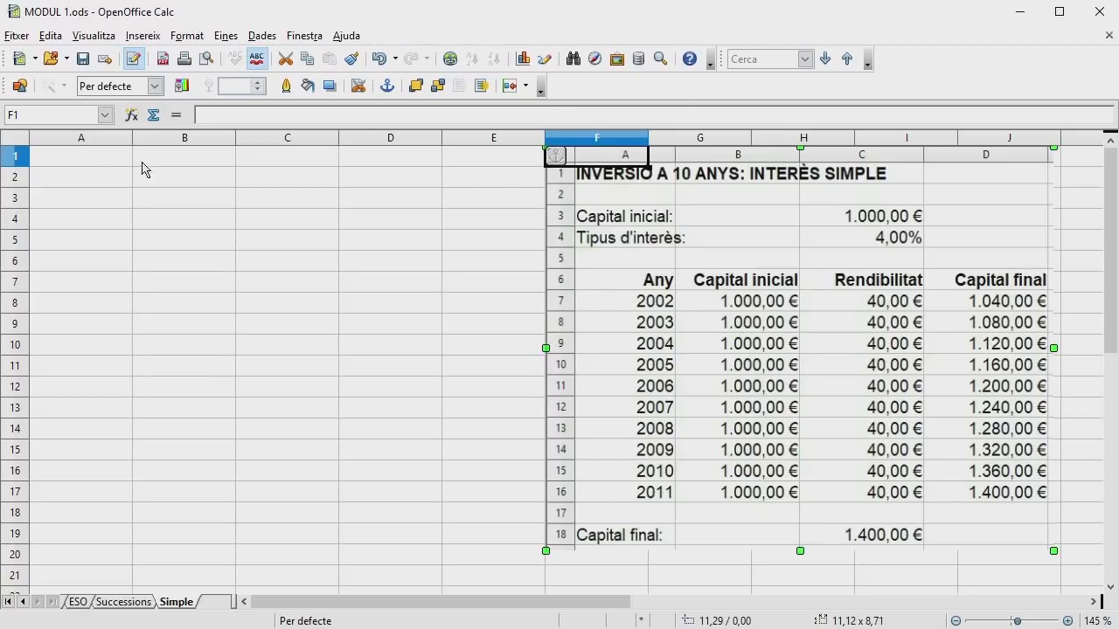
# Step: Enter the title "INVERSIÓ A 10 ANYS: INTERÈS SIMPLE" in cell A1
pyautogui.click(102, 166)
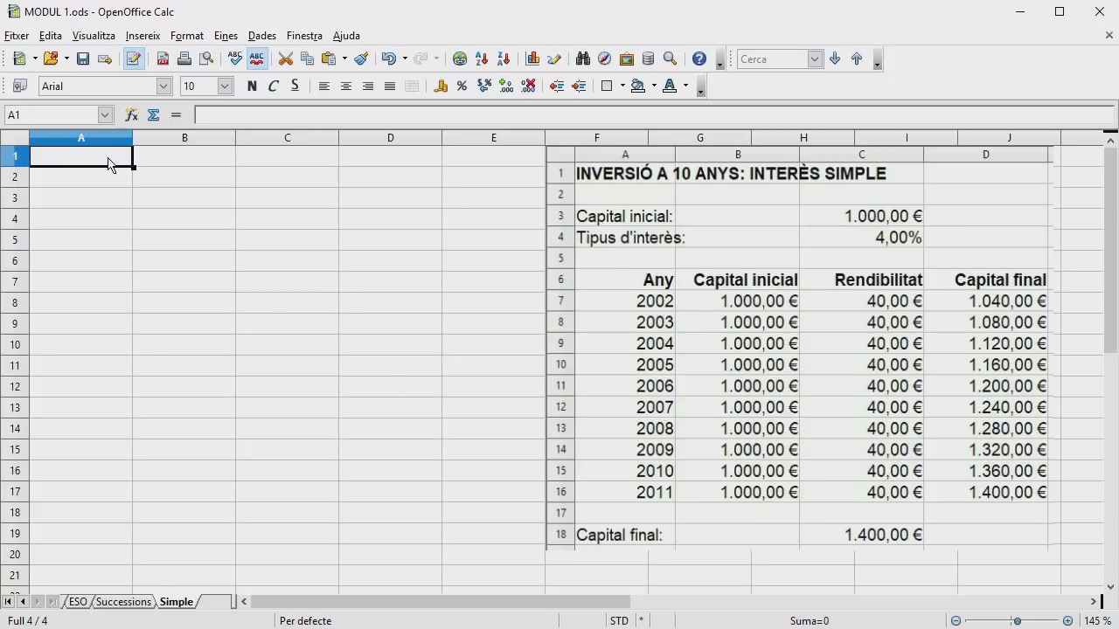
pyautogui.write('INVERSI')
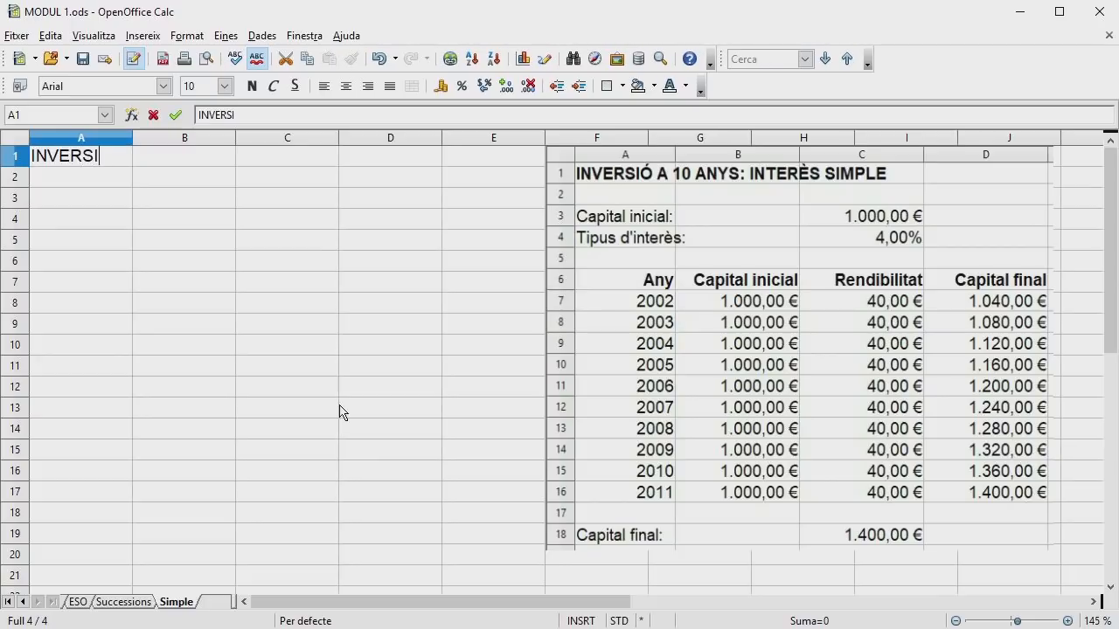
pyautogui.write('Ó A 10 ANYS')
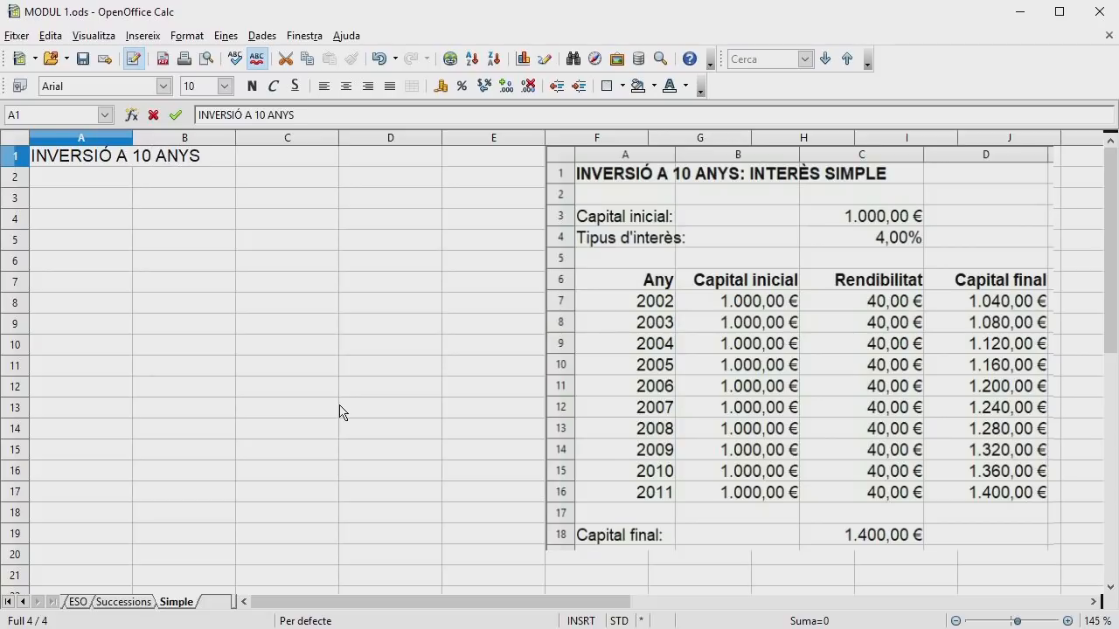
pyautogui.write(': INTERÈS SIMPLQ')
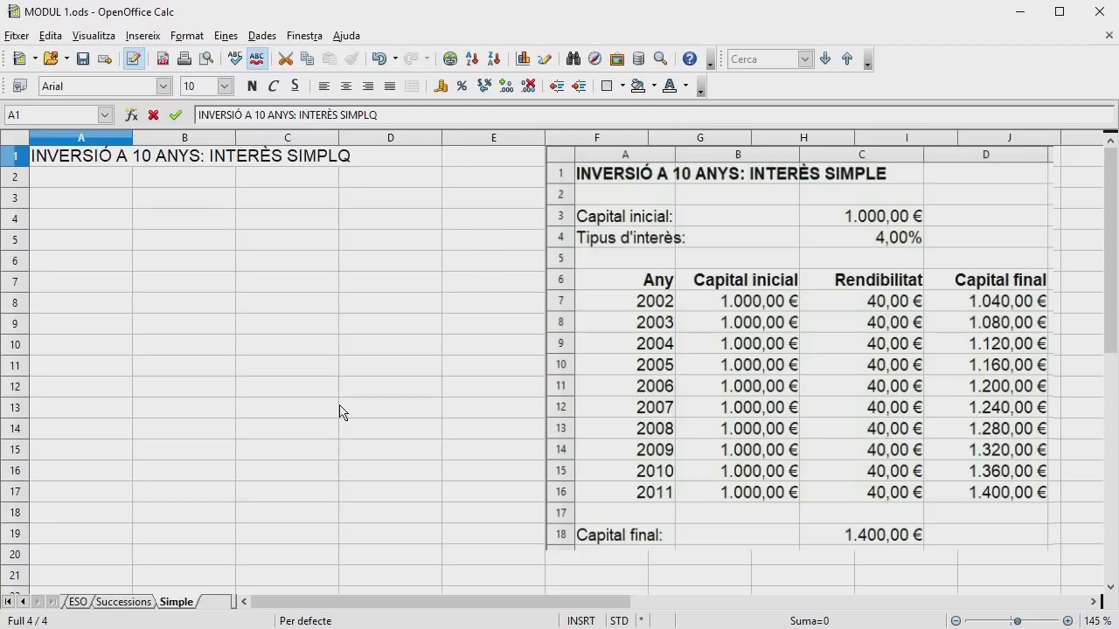
pyautogui.press('BackSpace')
pyautogui.write('A')
pyautogui.press('BackSpace')
pyautogui.write('E')
pyautogui.press('Return')
pyautogui.press('Return')
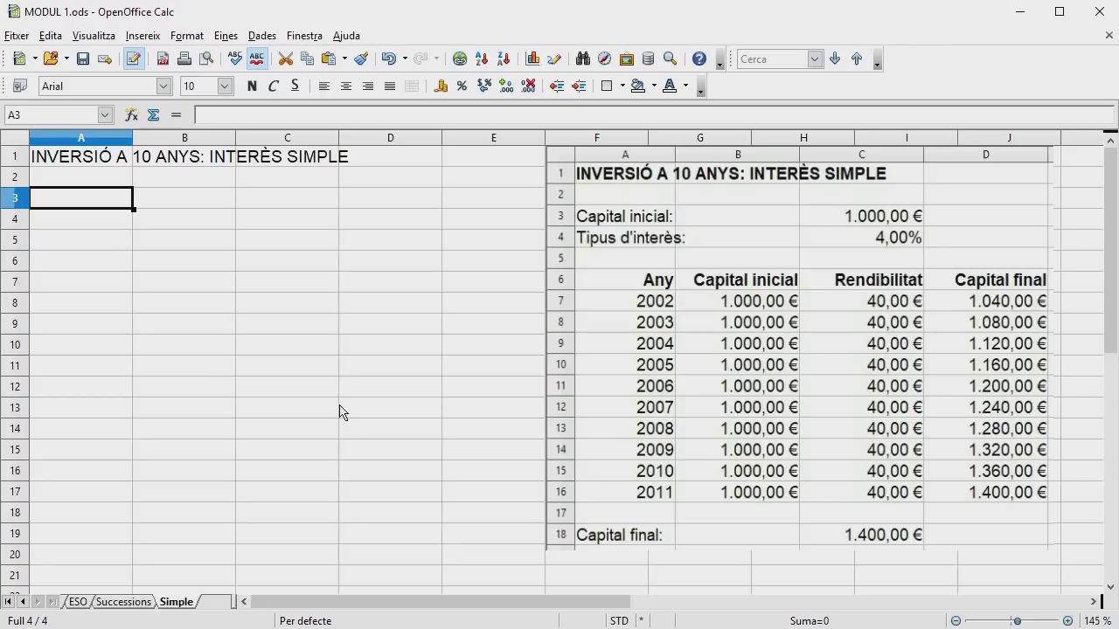
# Step: Enter the labels "Capital inicial:" in A3 and "Tipus d'interès:" in A4
pyautogui.write('Capital')
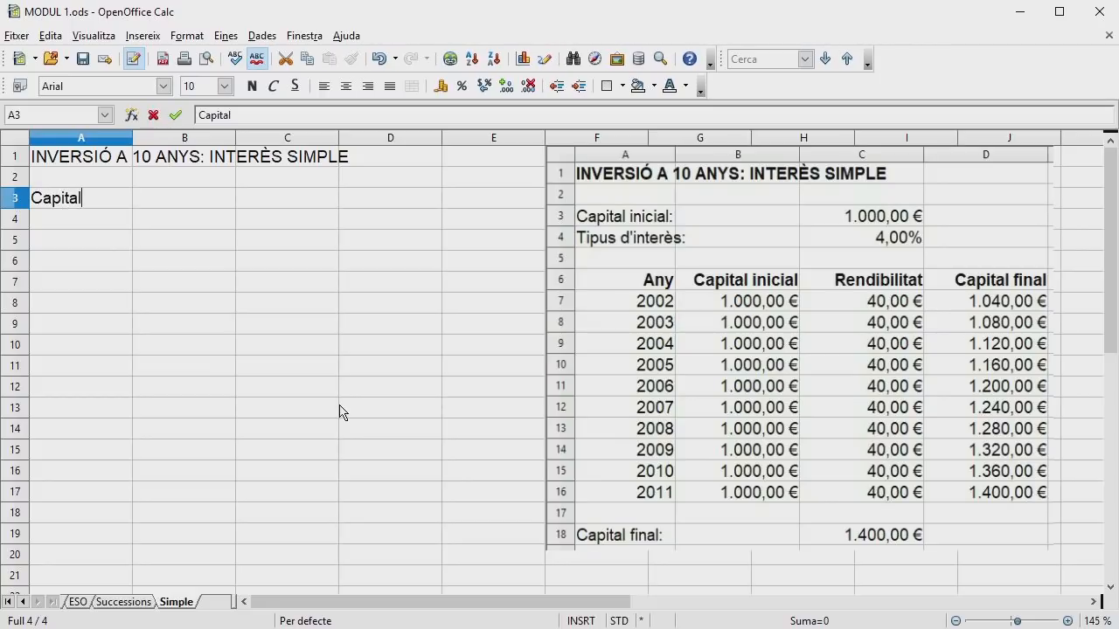
pyautogui.write(' inicial:')
pyautogui.press('Return')
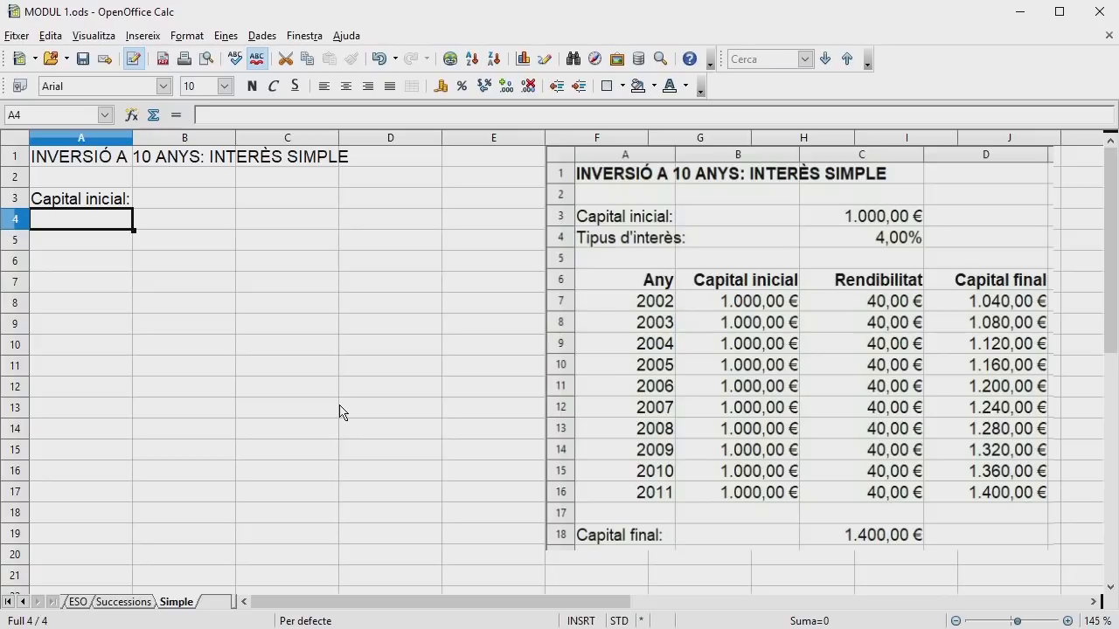
pyautogui.write('Tipus d')
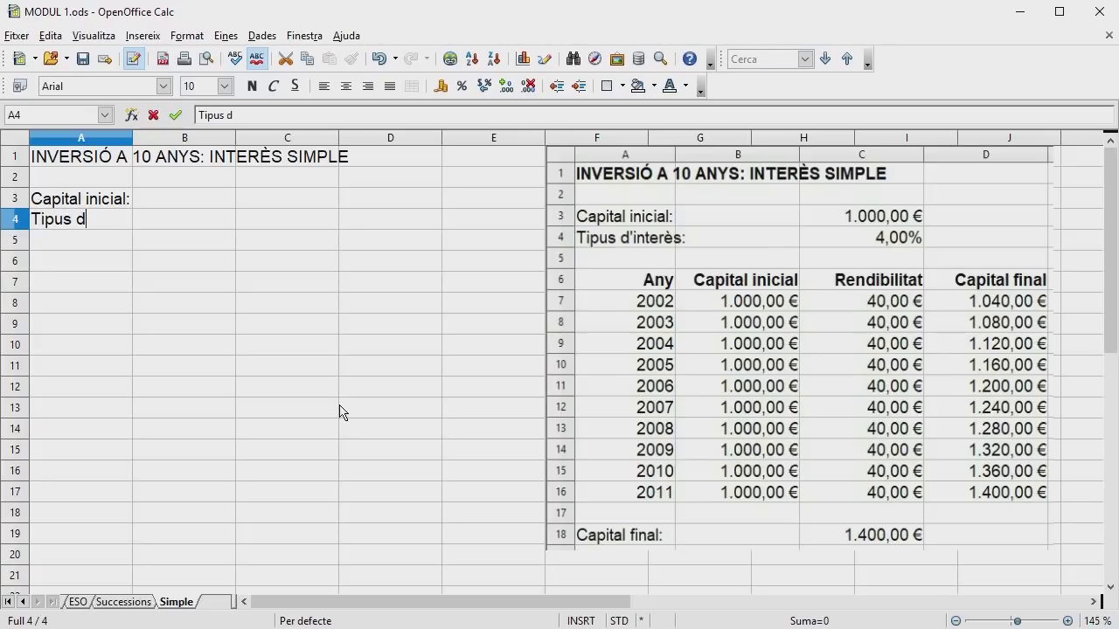
pyautogui.write("'interès:")
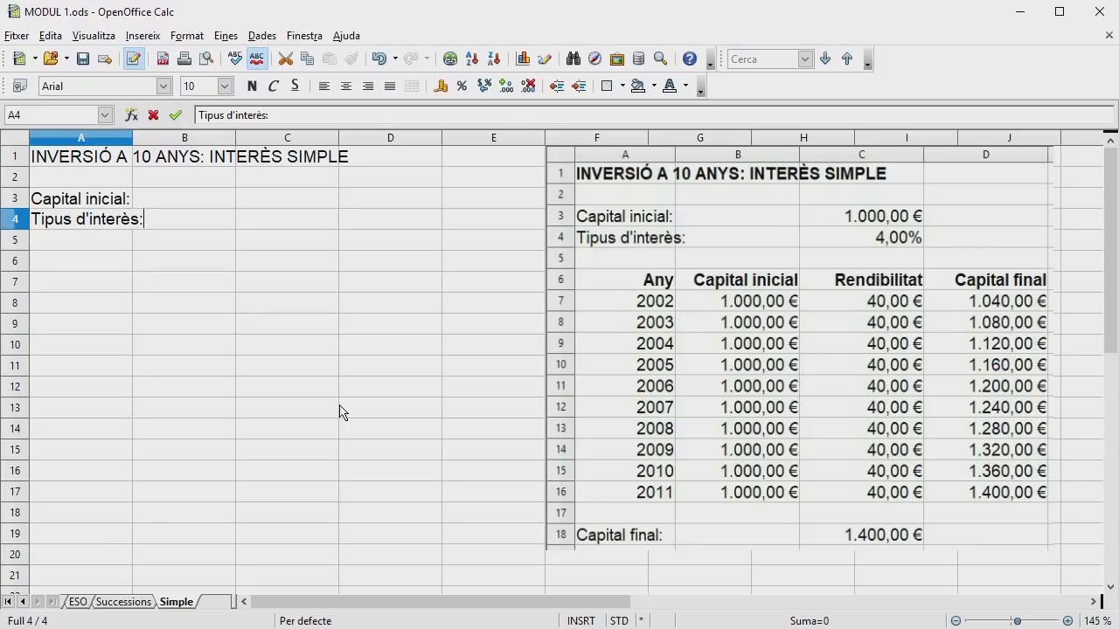
# Step: Enter 1000 as the initial capital in cell C3
pyautogui.click(321, 209)
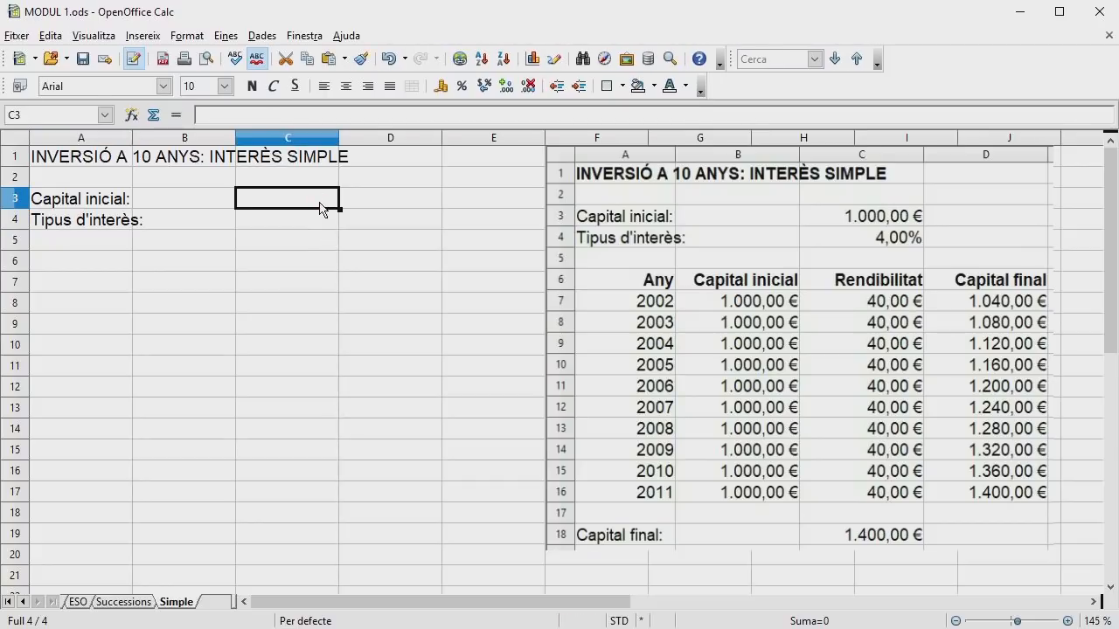
pyautogui.write('1000')
pyautogui.press('Return')
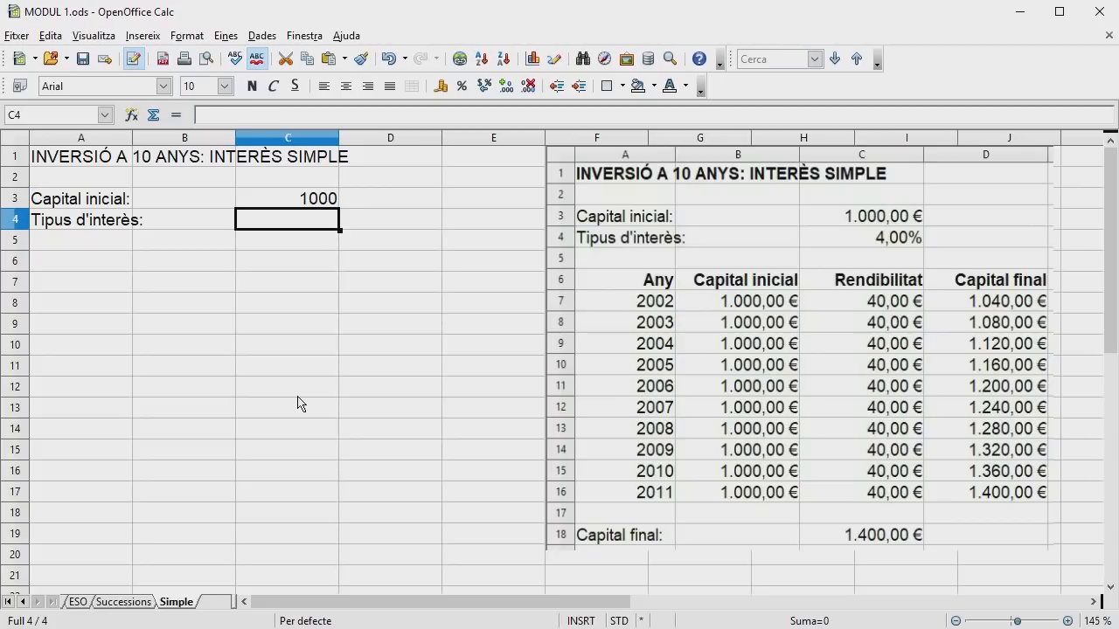
# Step: Format the initial capital in C3 as euro currency (Moneda) with two decimals and a thousands separator
pyautogui.click(284, 204)
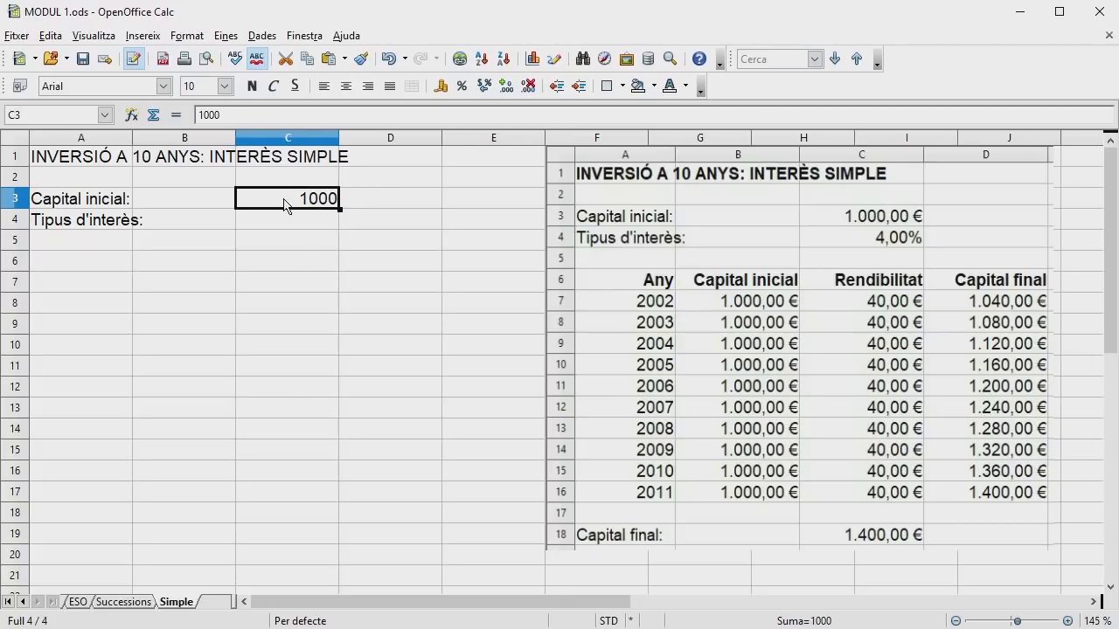
pyautogui.click(187, 35)
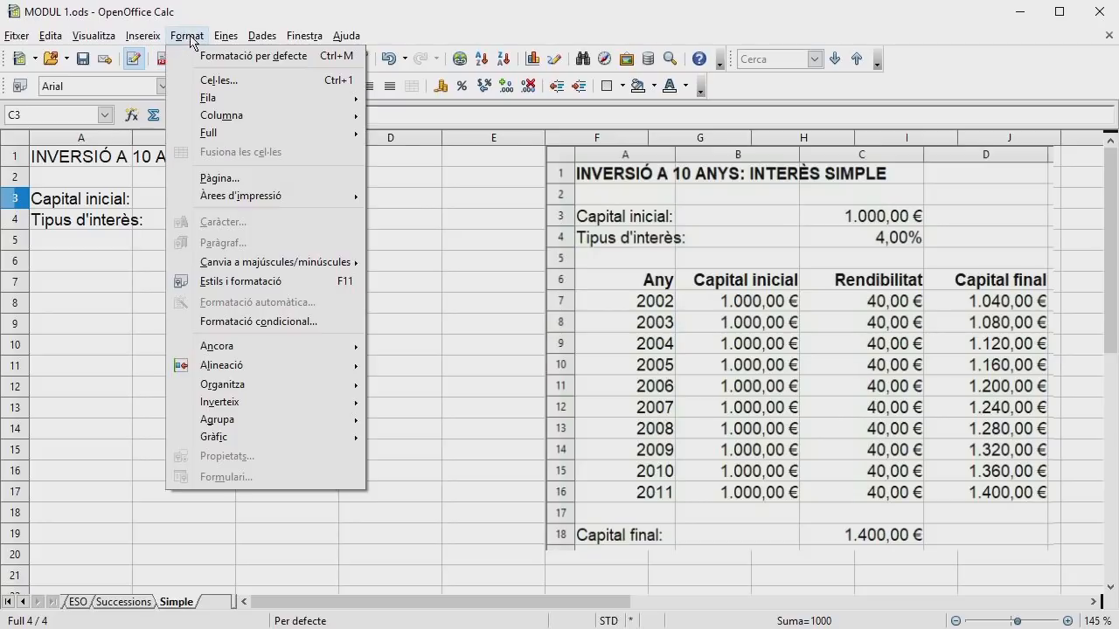
pyautogui.click(203, 81)
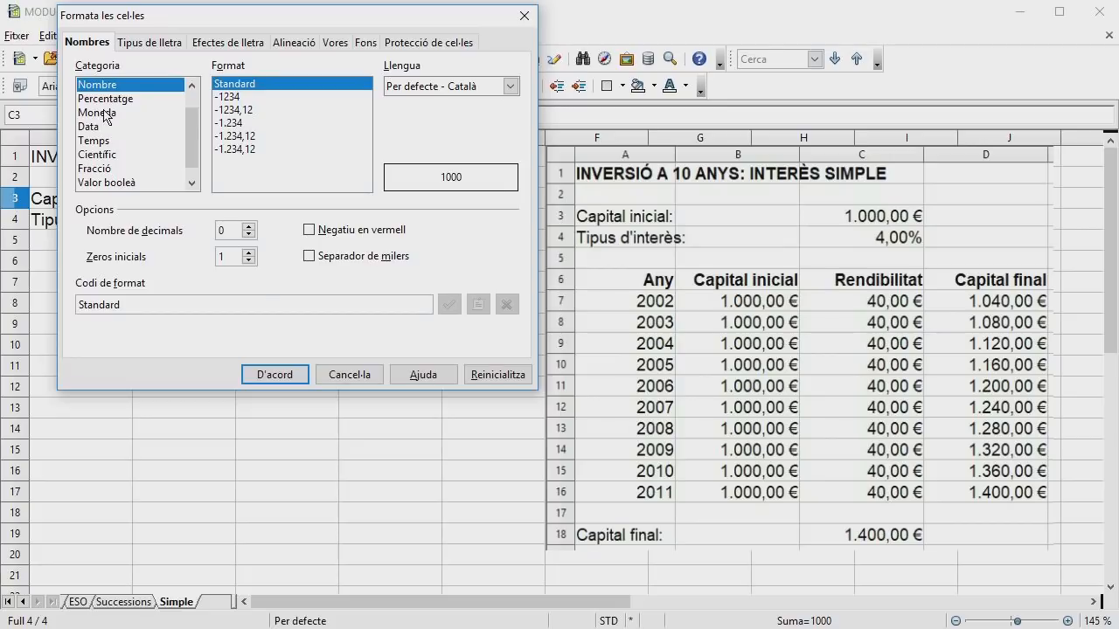
pyautogui.click(104, 113)
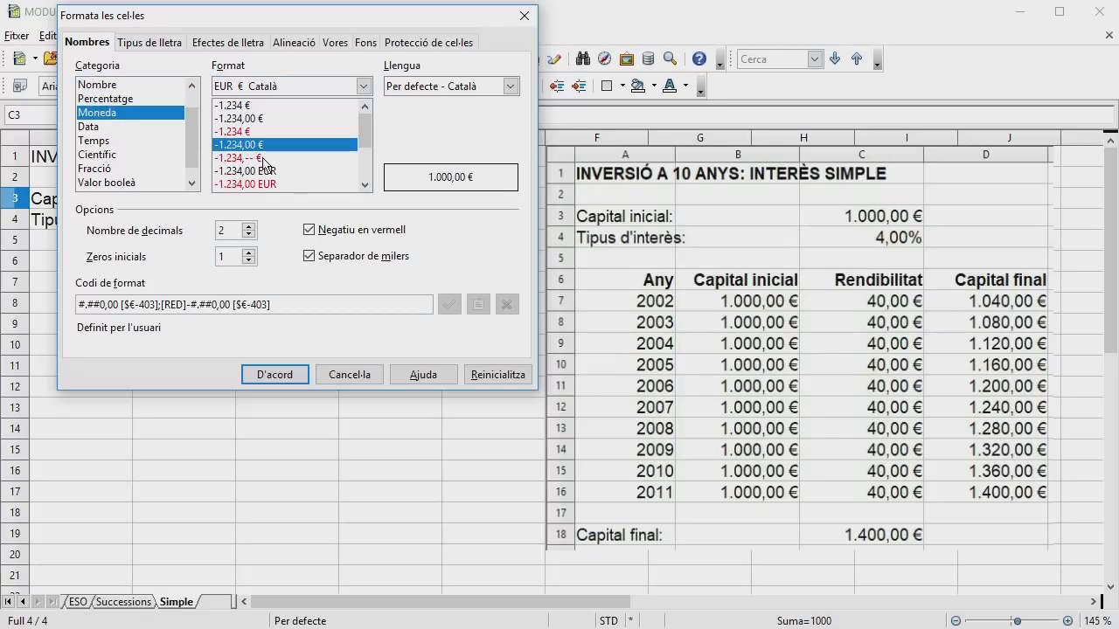
pyautogui.click(276, 375)
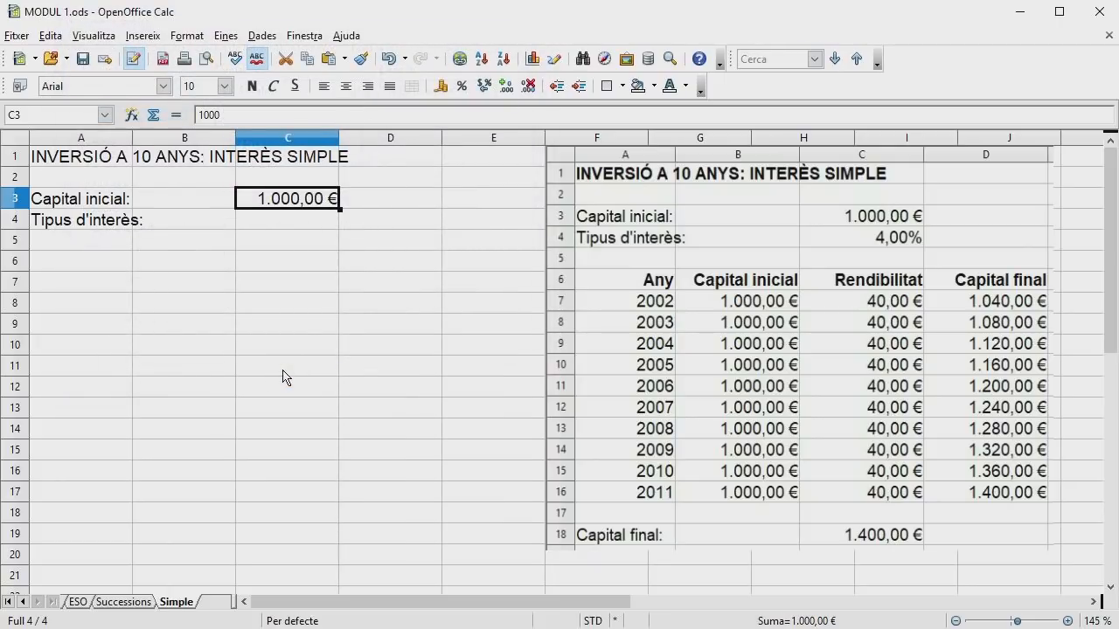
# Step: Format cell C4 as a percentage and enter 4% as the interest rate
pyautogui.click(326, 222)
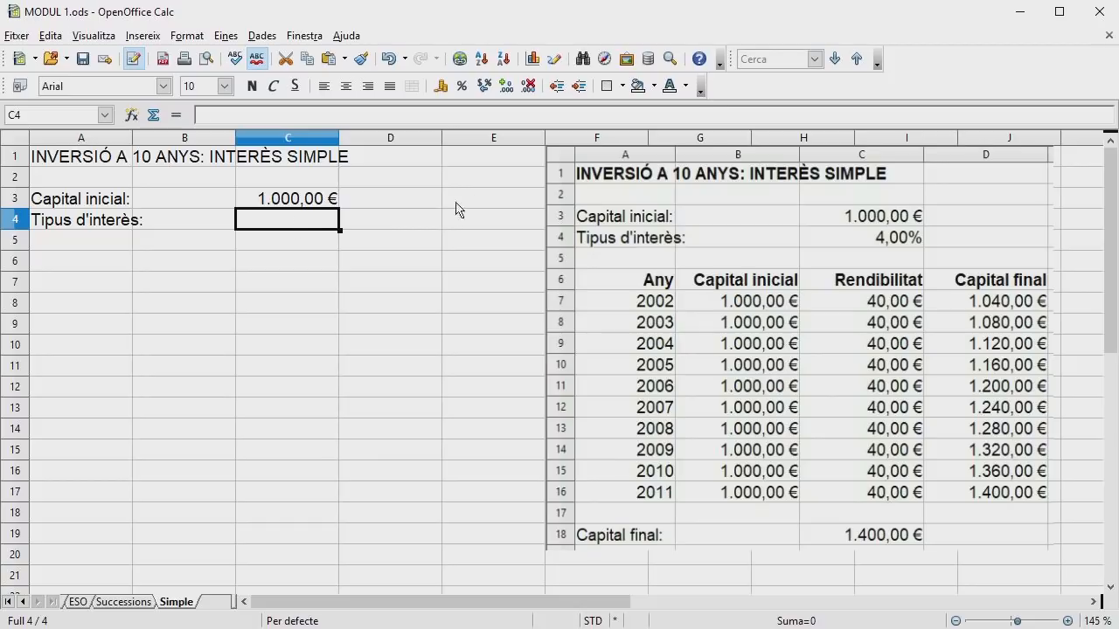
pyautogui.click(461, 86)
pyautogui.write('4')
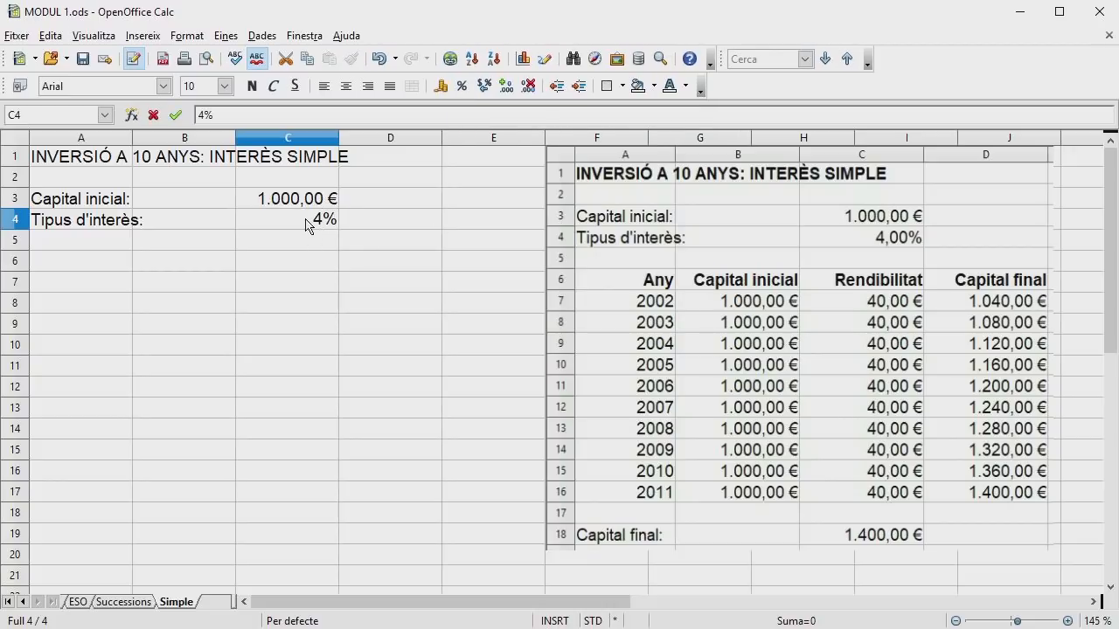
pyautogui.press('Return')
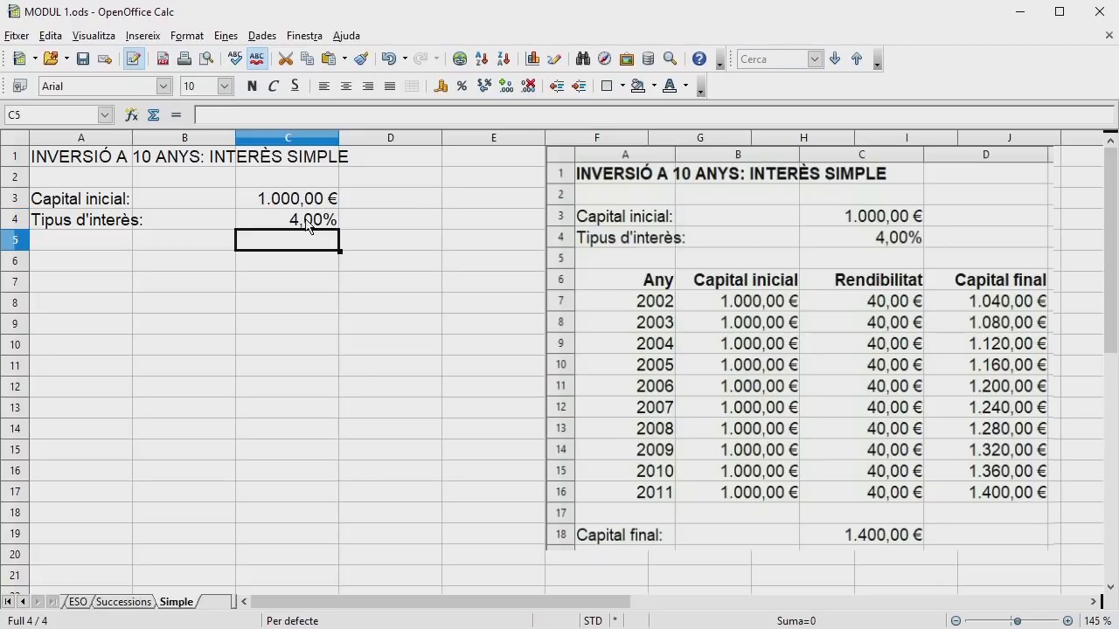
# Step: Enter the table headers "Any", "Capital inicial", "Rendibilitat" and "Capital final" in cells A6 to D6
pyautogui.click(110, 269)
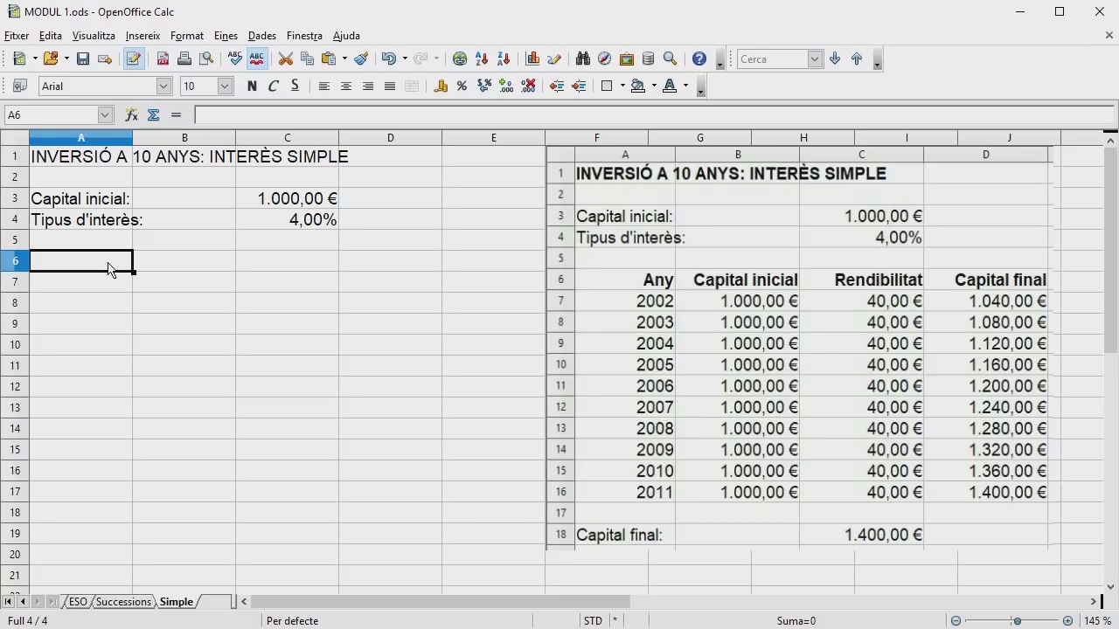
pyautogui.write('Any')
pyautogui.press('Tab')
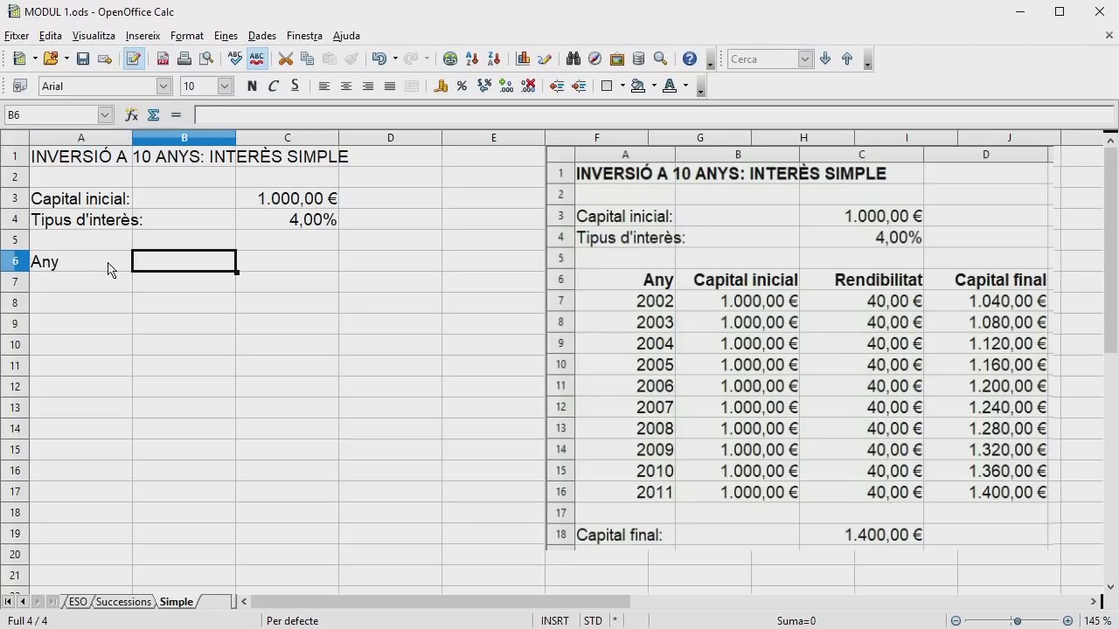
pyautogui.write('Cap')
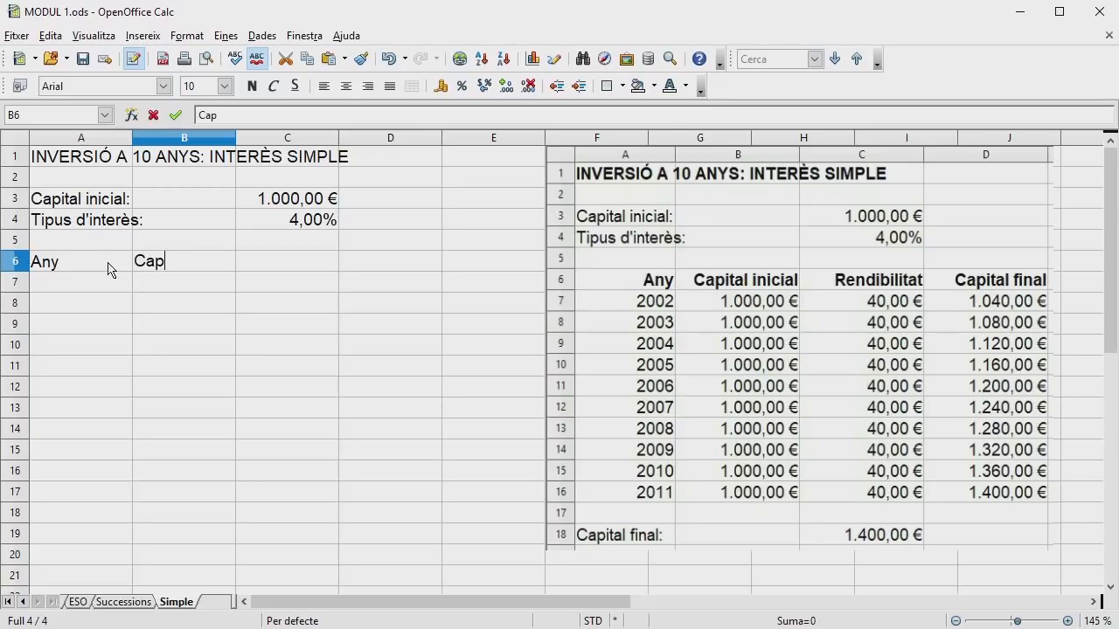
pyautogui.write('ital inicial')
pyautogui.press('Tab')
pyautogui.write('Rendi')
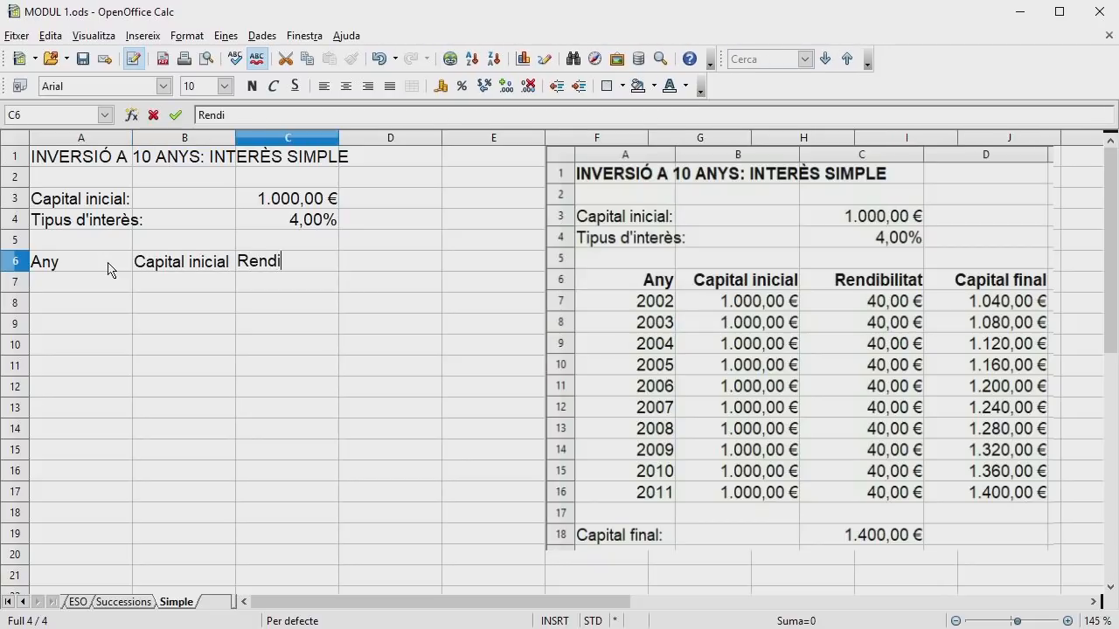
pyautogui.write('bilitat')
pyautogui.press('Tab')
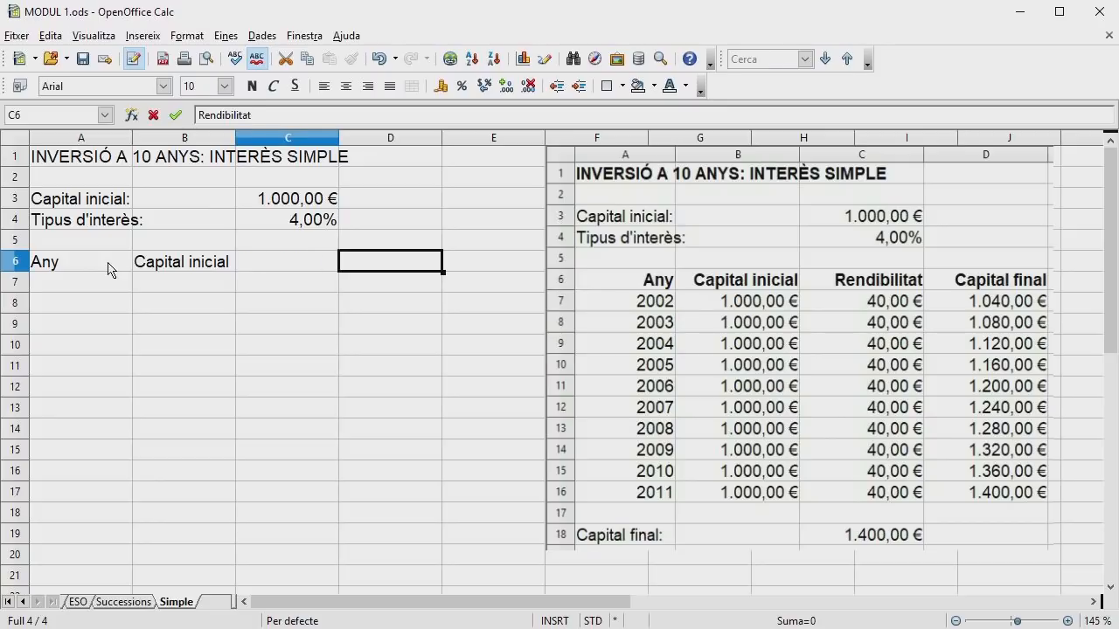
pyautogui.write('Ca')
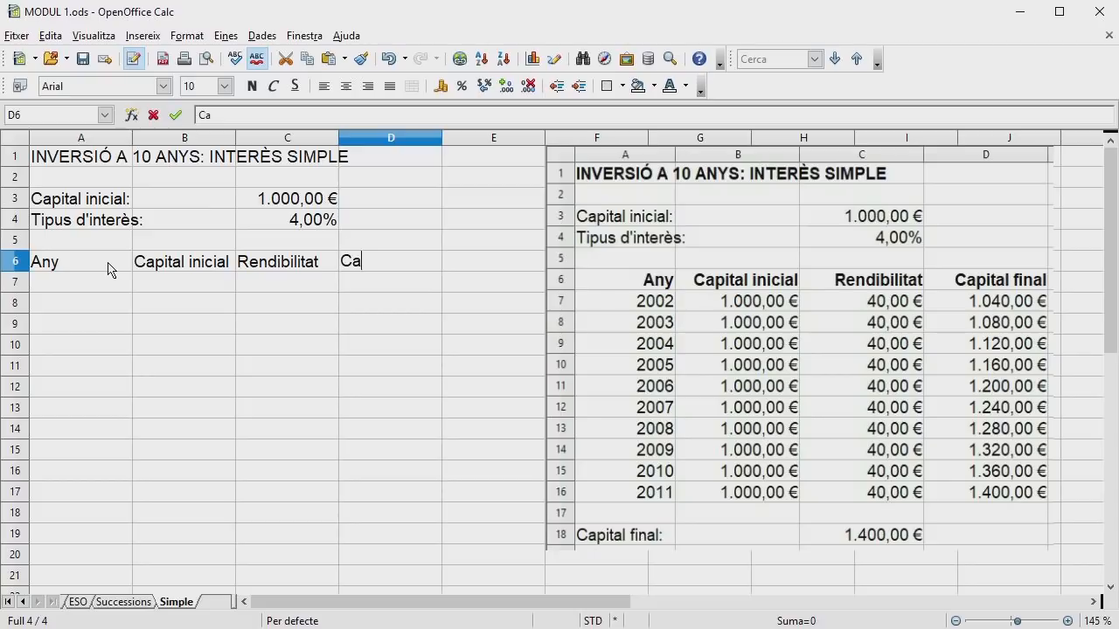
pyautogui.write('pital final')
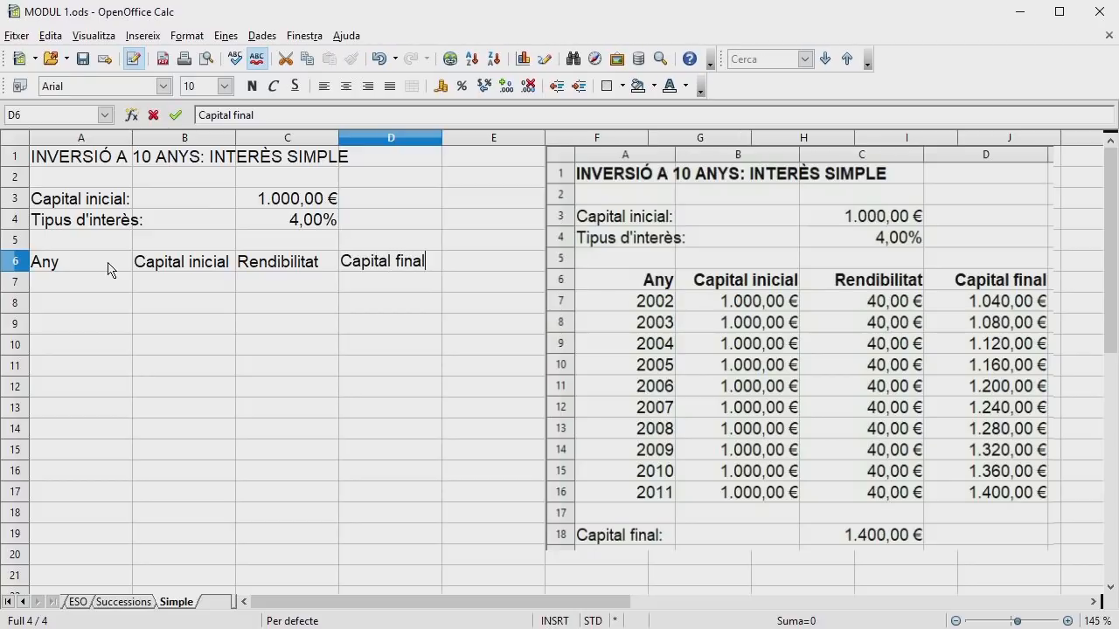
pyautogui.press('Return')
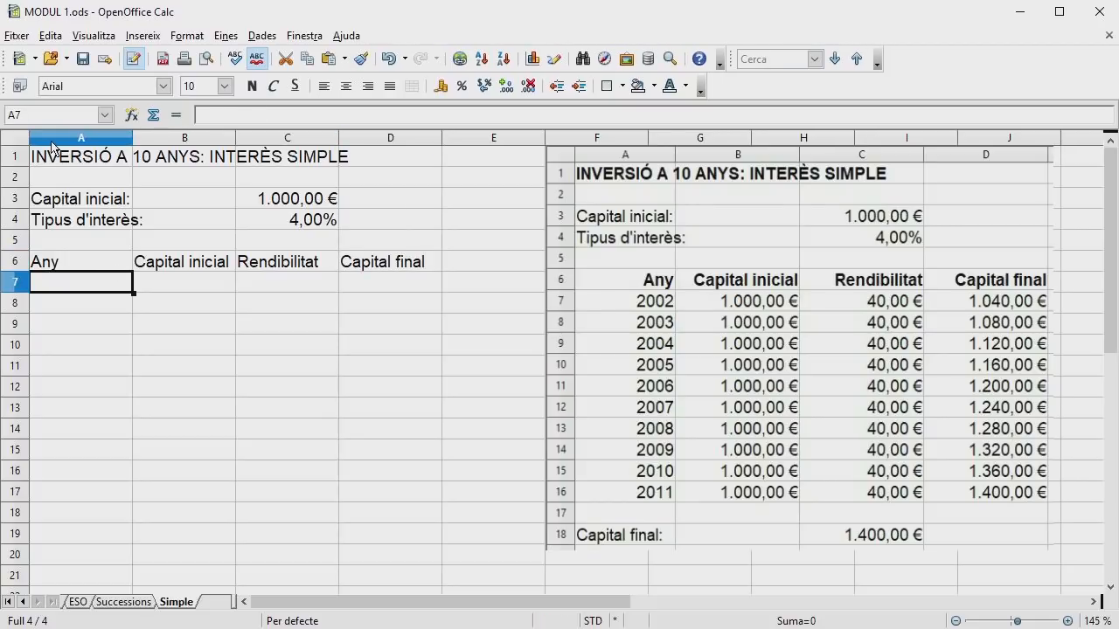
# Step: Make the title in A1 and the headers in A6:D6 bold, and right-align the headers
pyautogui.click(50, 157)
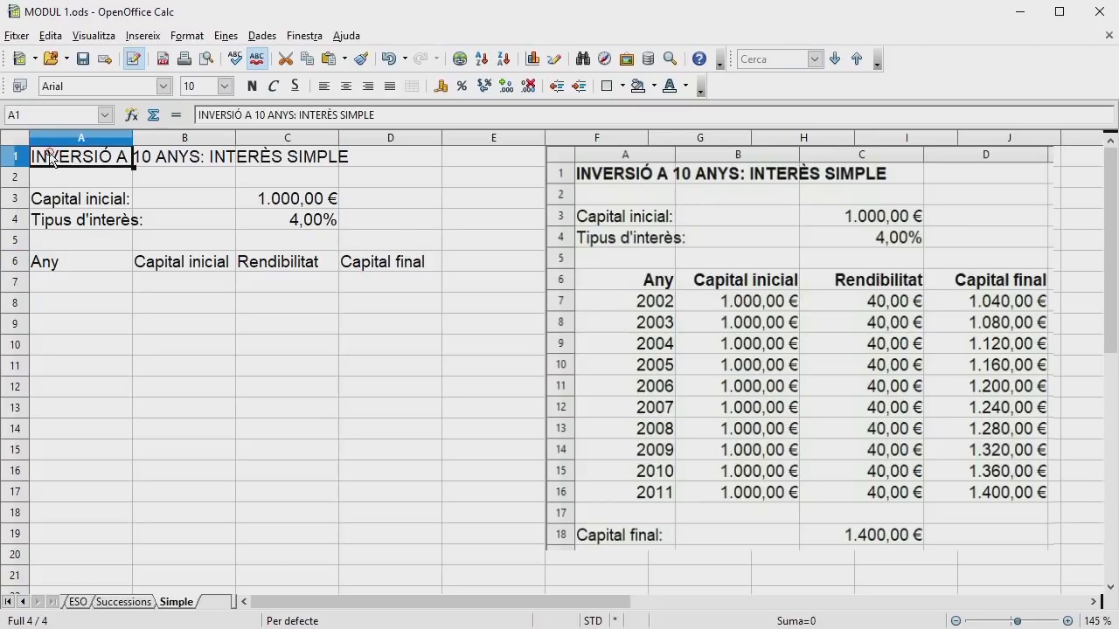
pyautogui.click(253, 85)
pyautogui.moveTo(70, 264); pyautogui.dragTo(370, 260)
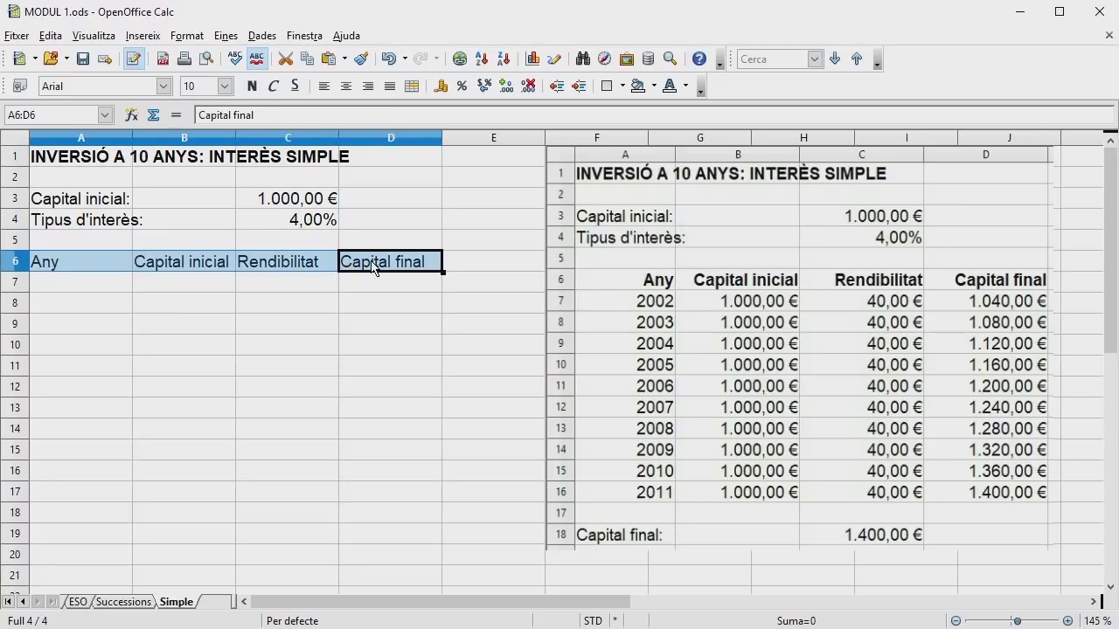
pyautogui.click(252, 85)
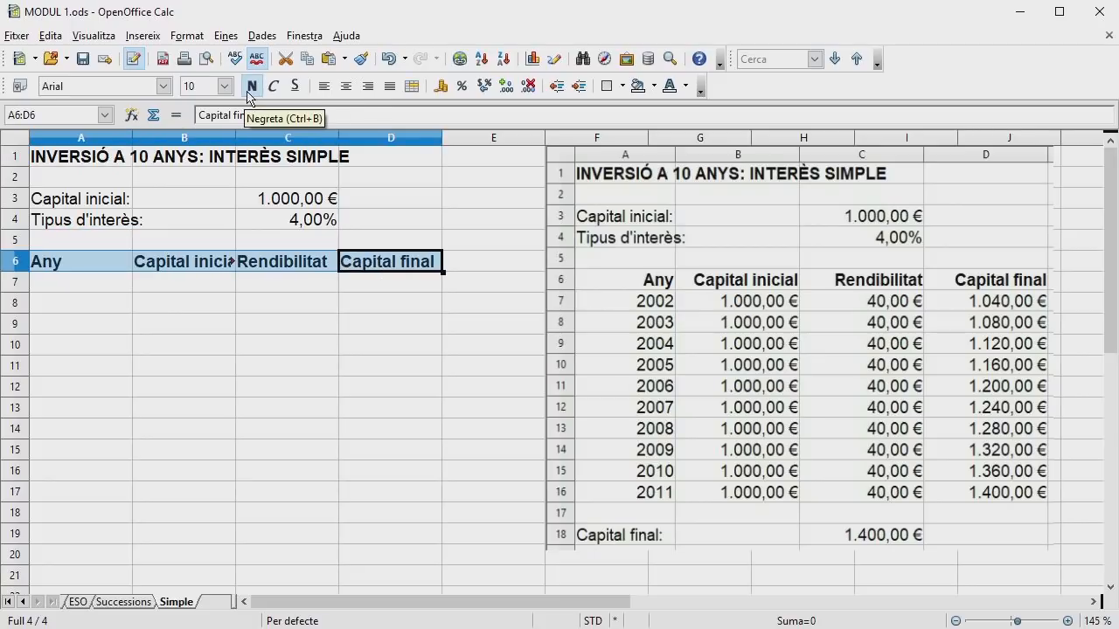
pyautogui.click(366, 87)
pyautogui.click(279, 451)
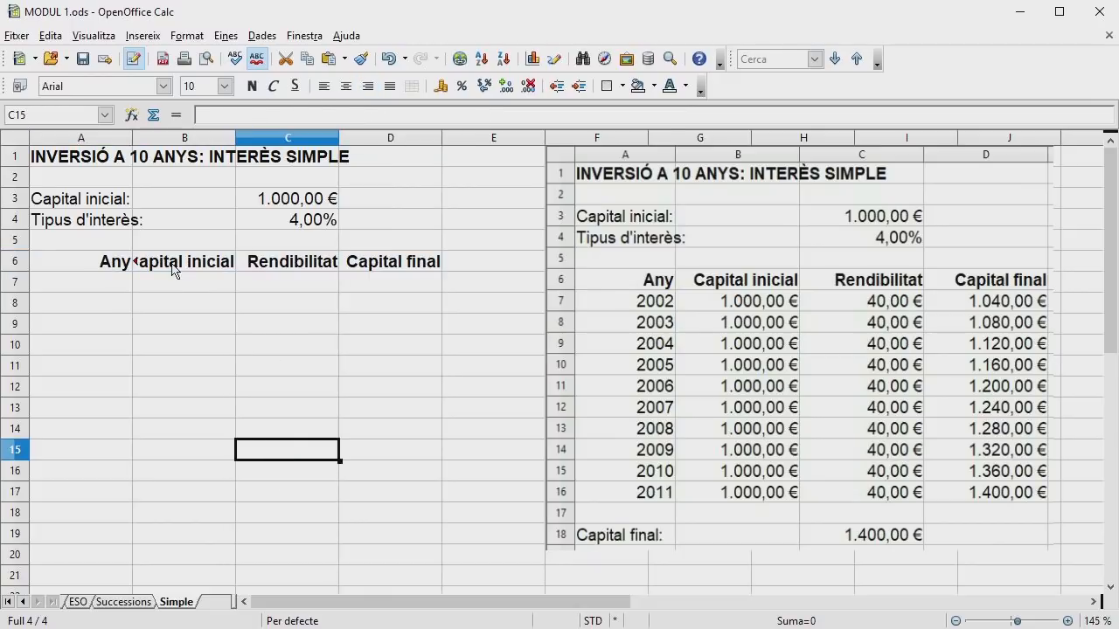
# Step: Set the width of columns B to D to 2,8 and move the reference picture left so all its columns show
pyautogui.moveTo(203, 142); pyautogui.dragTo(367, 148)
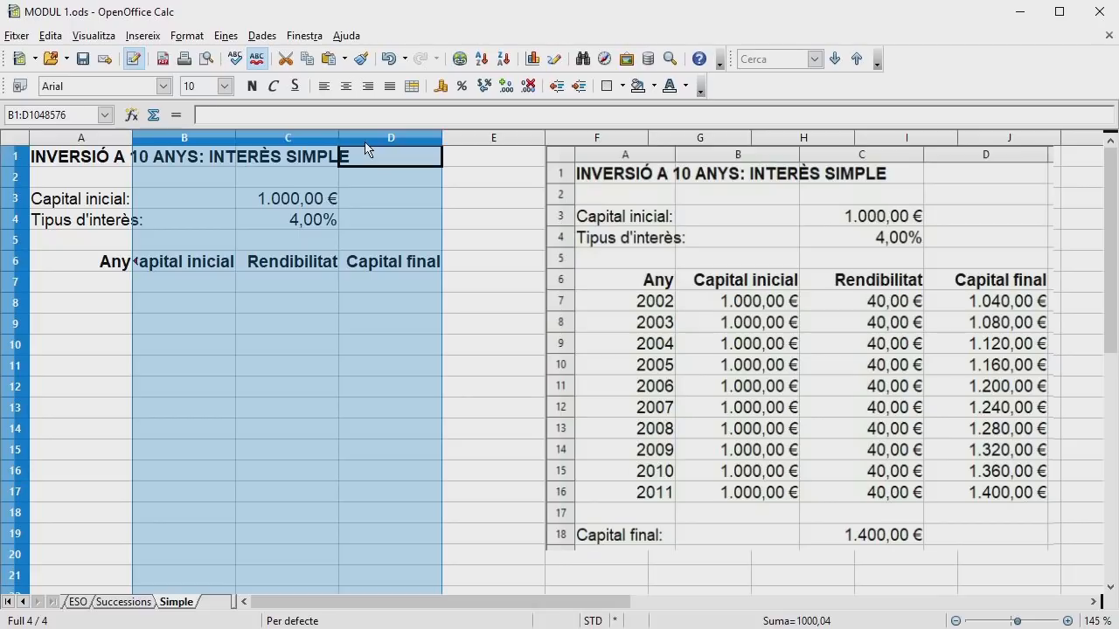
pyautogui.rightClick(222, 143)
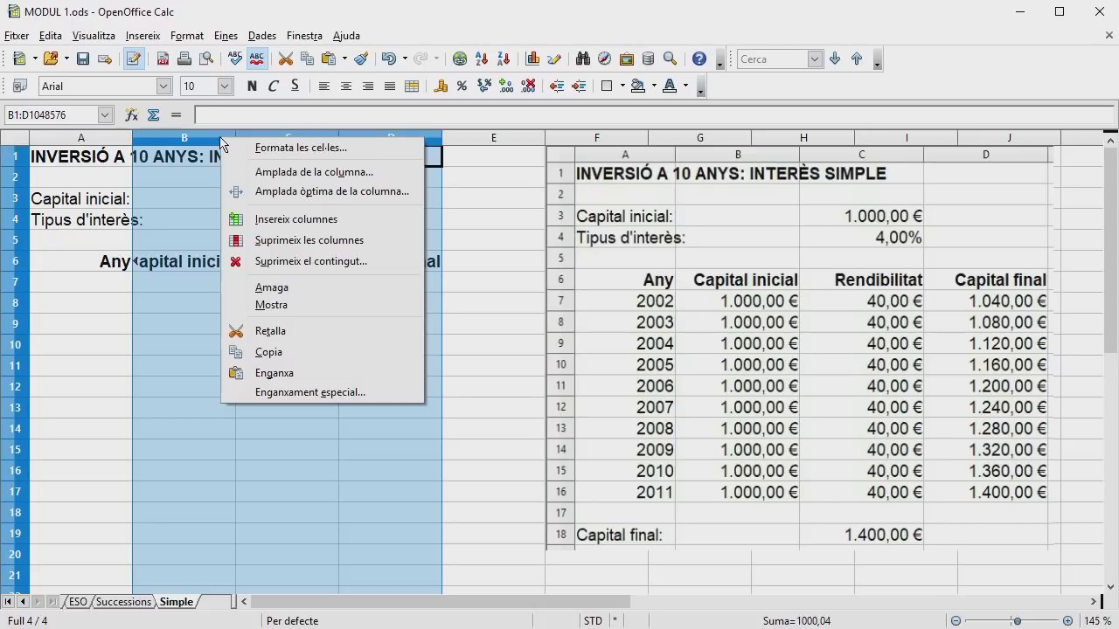
pyautogui.click(273, 173)
pyautogui.moveTo(542, 297); pyautogui.dragTo(460, 302)
pyautogui.write('2,8')
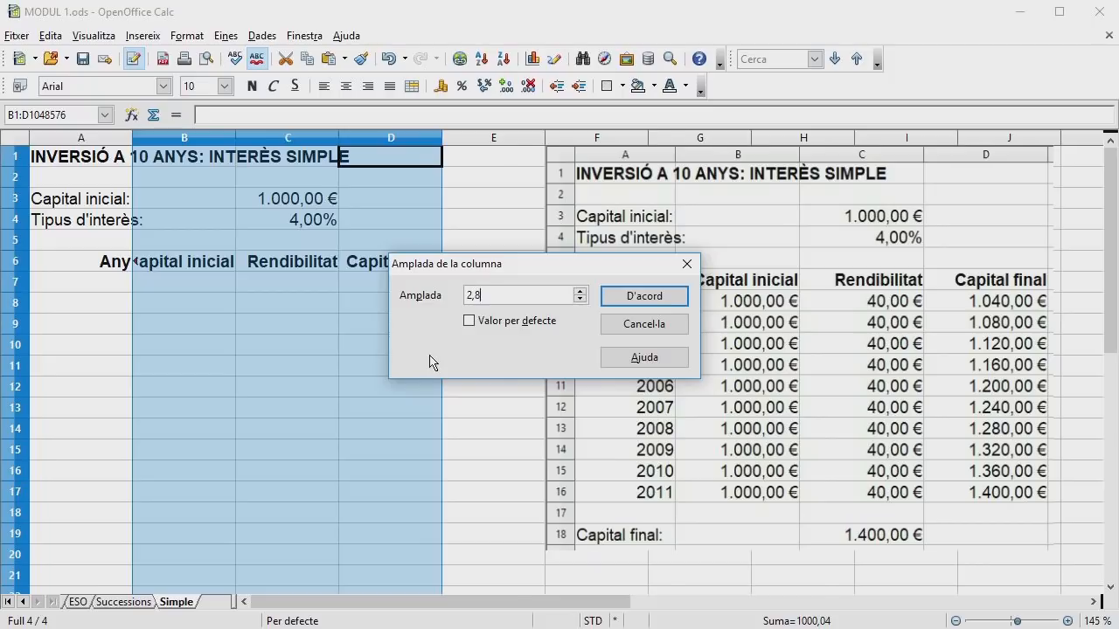
pyautogui.press('Return')
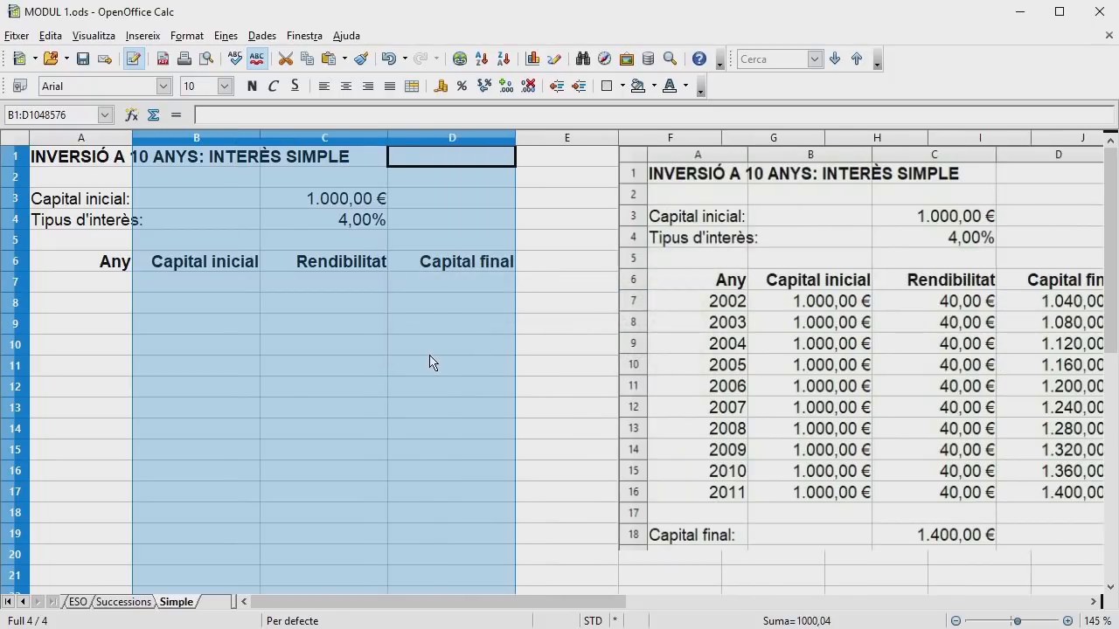
pyautogui.moveTo(786, 167); pyautogui.dragTo(746, 164)
# Step: Enter 2002 in A7 and fill the year series down to 2011 in A16
pyautogui.click(108, 284)
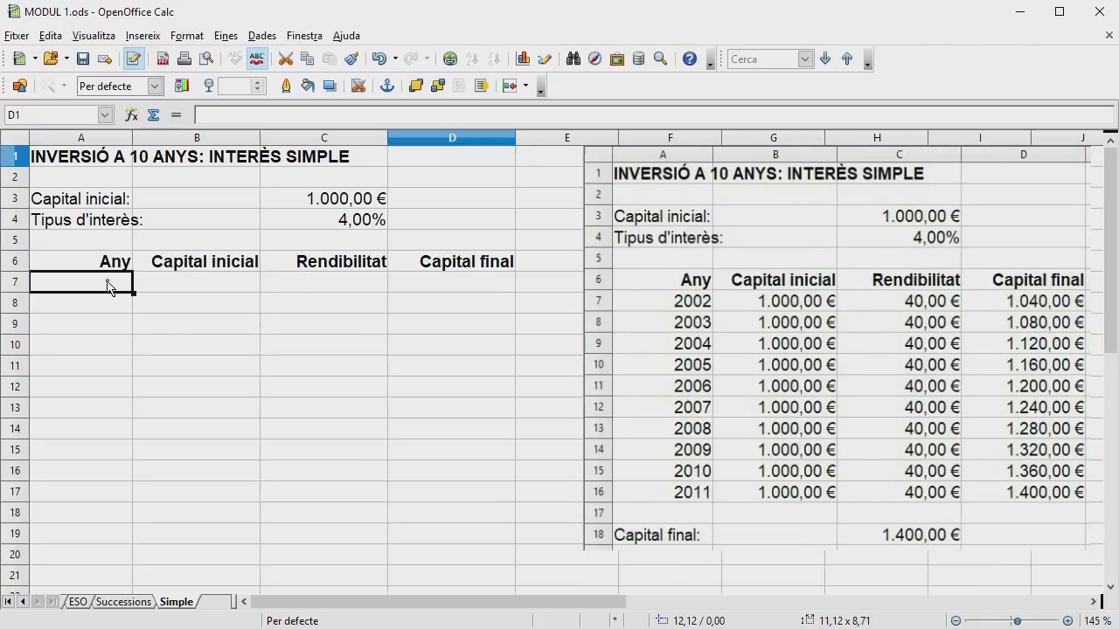
pyautogui.write('2002')
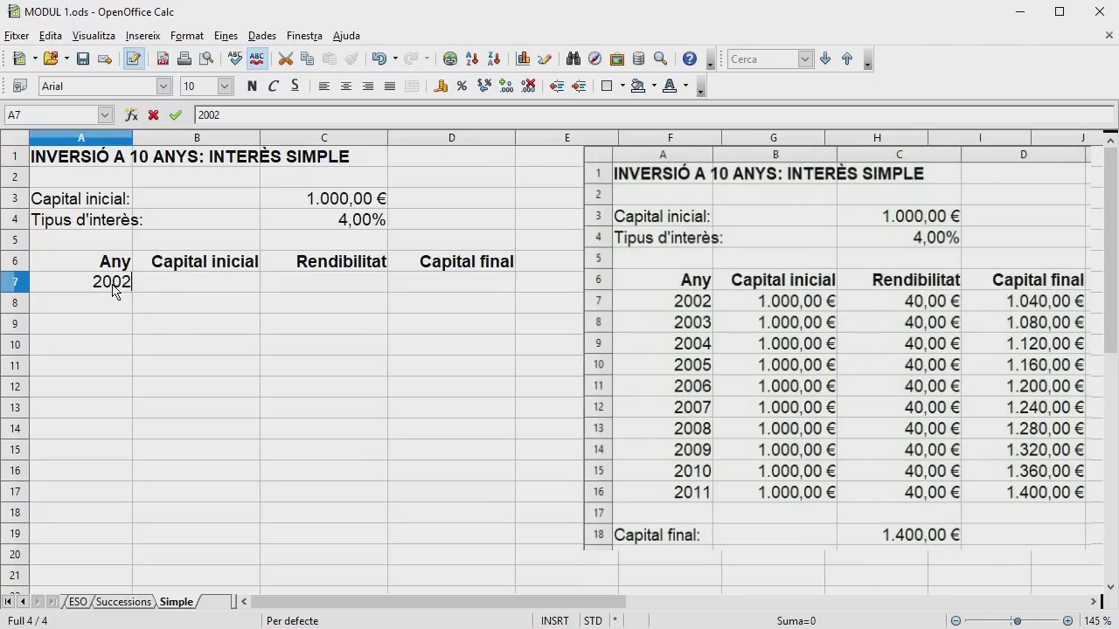
pyautogui.press('Return')
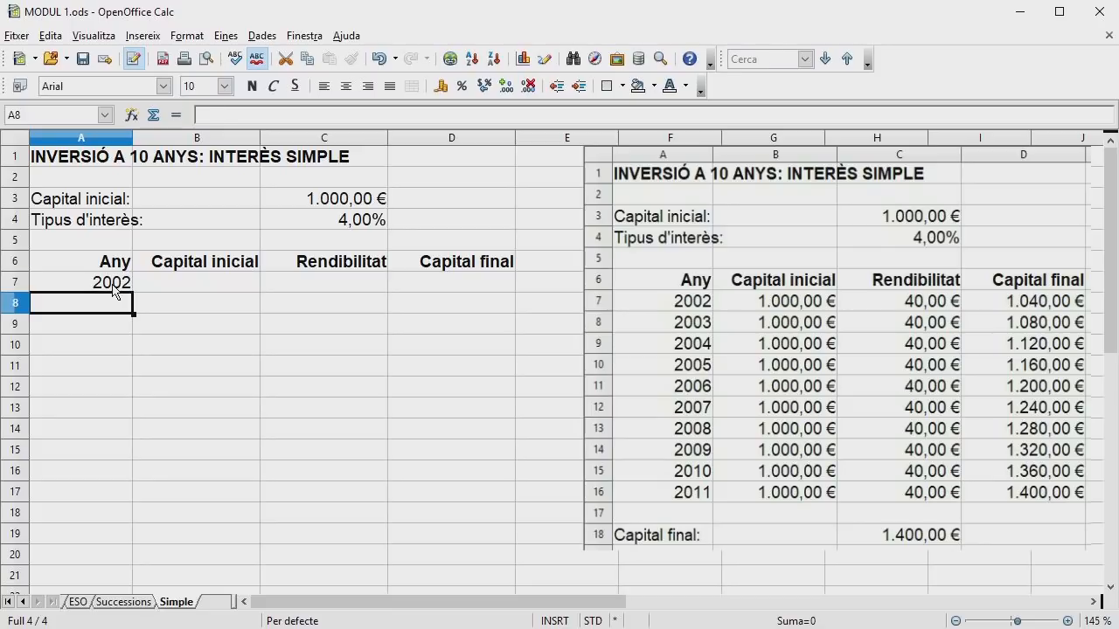
pyautogui.click(109, 287)
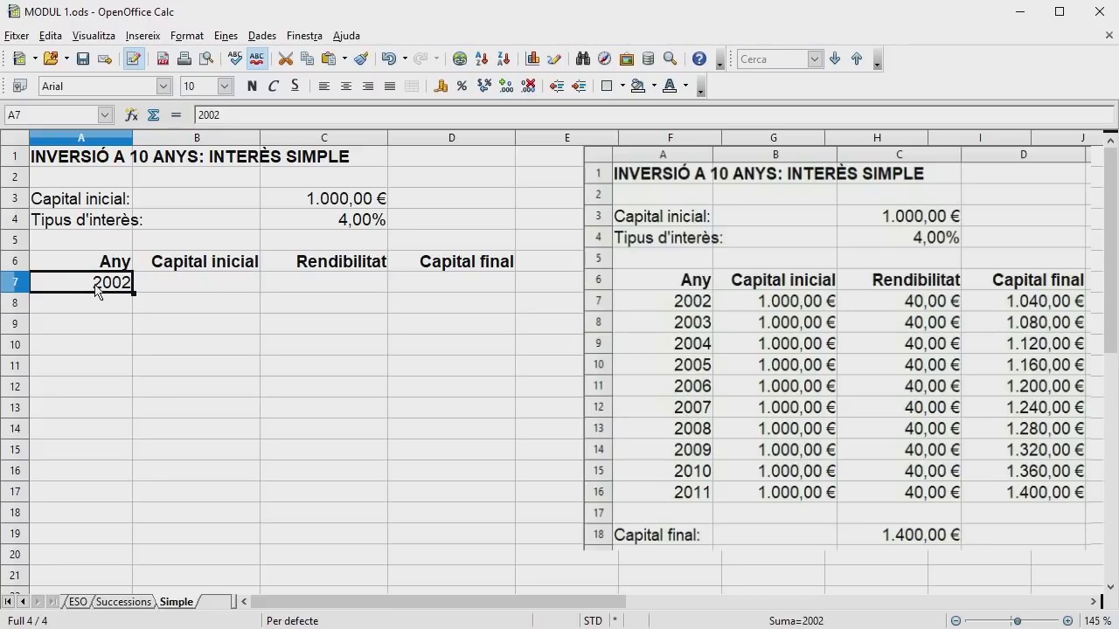
pyautogui.moveTo(133, 297); pyautogui.dragTo(111, 483)
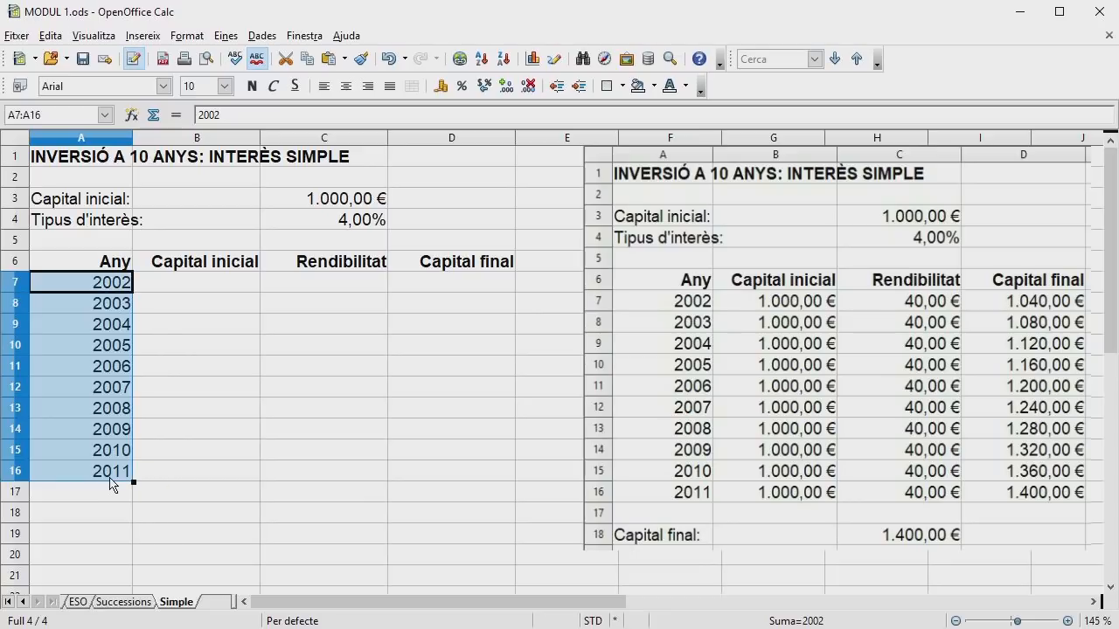
# Step: Enter the formula =C3 in B7 as the first year's initial capital
pyautogui.click(241, 290)
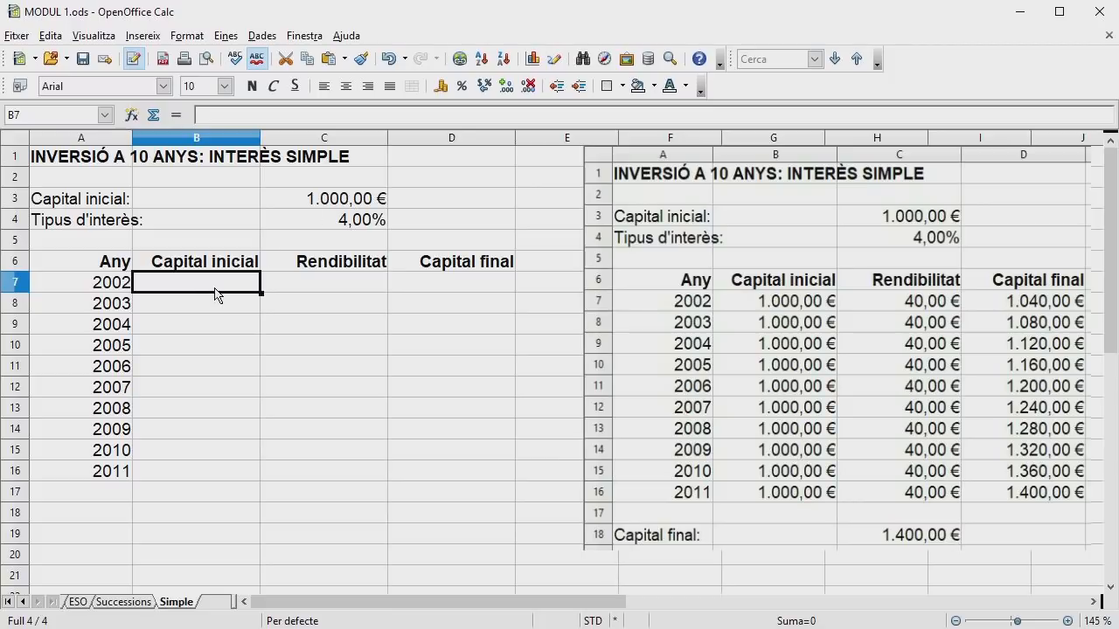
pyautogui.click(176, 115)
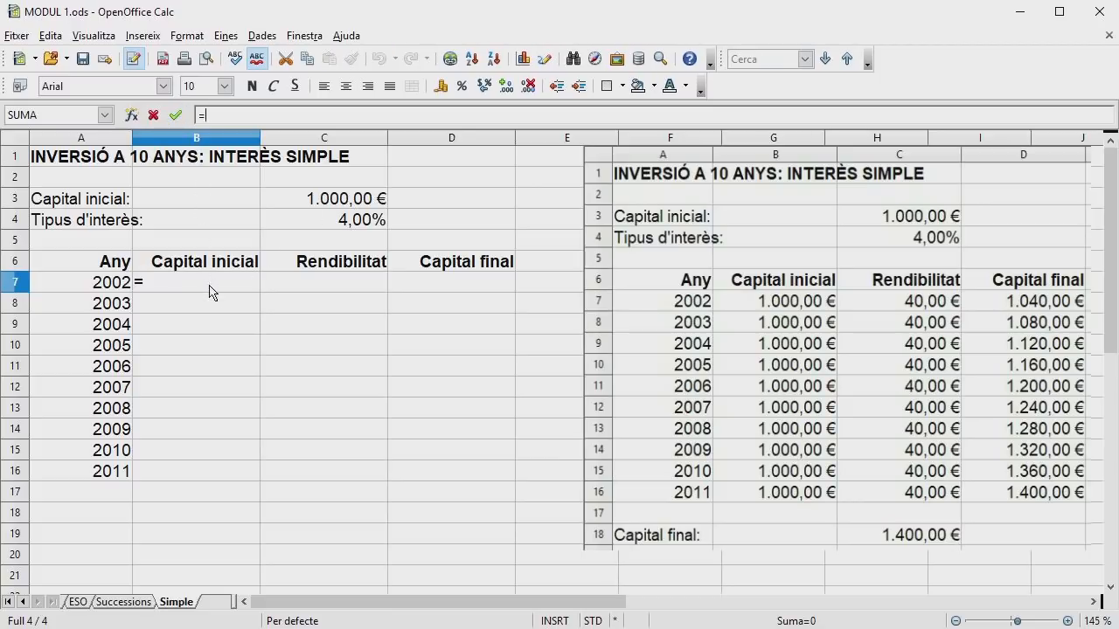
pyautogui.click(323, 203)
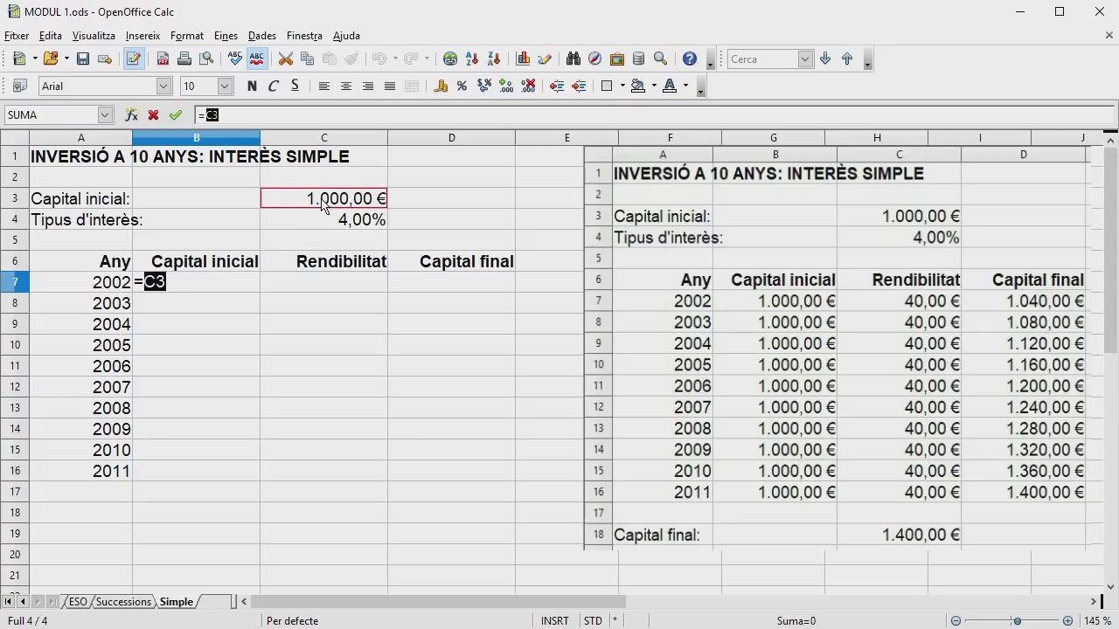
pyautogui.press('Return')
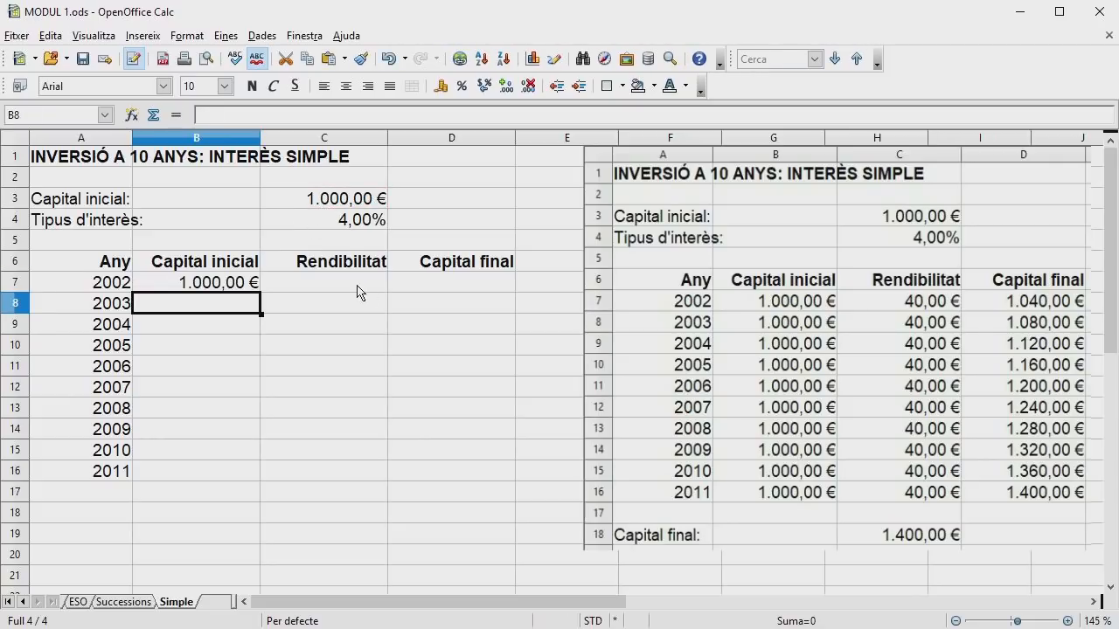
# Step: Enter the formula =B7*C4 in C7 to calculate the first year's return
pyautogui.click(359, 286)
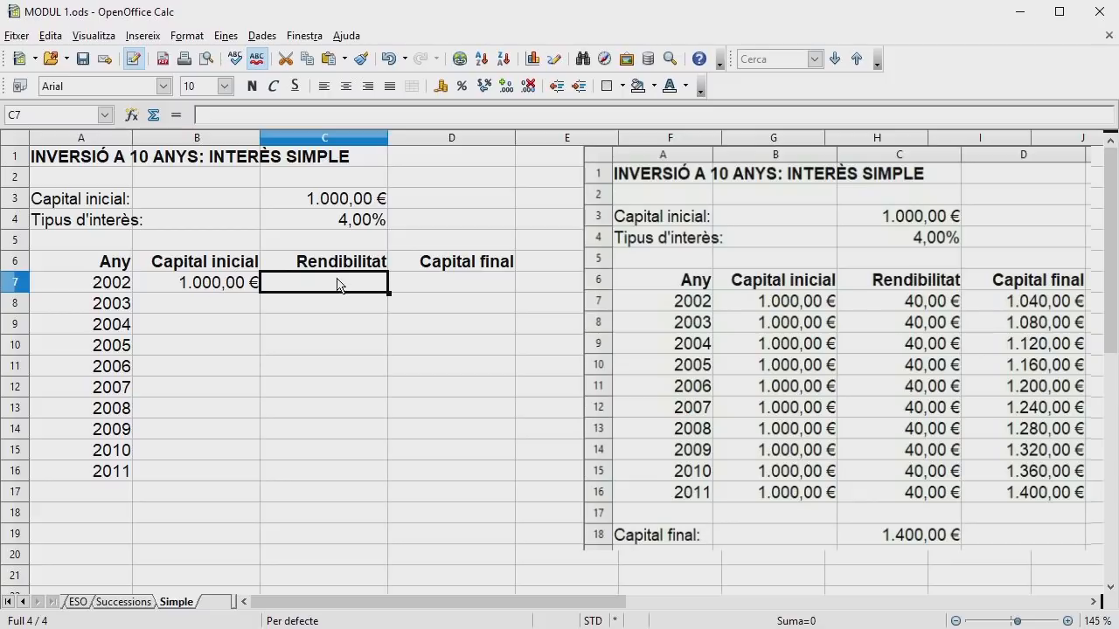
pyautogui.click(176, 115)
pyautogui.click(213, 284)
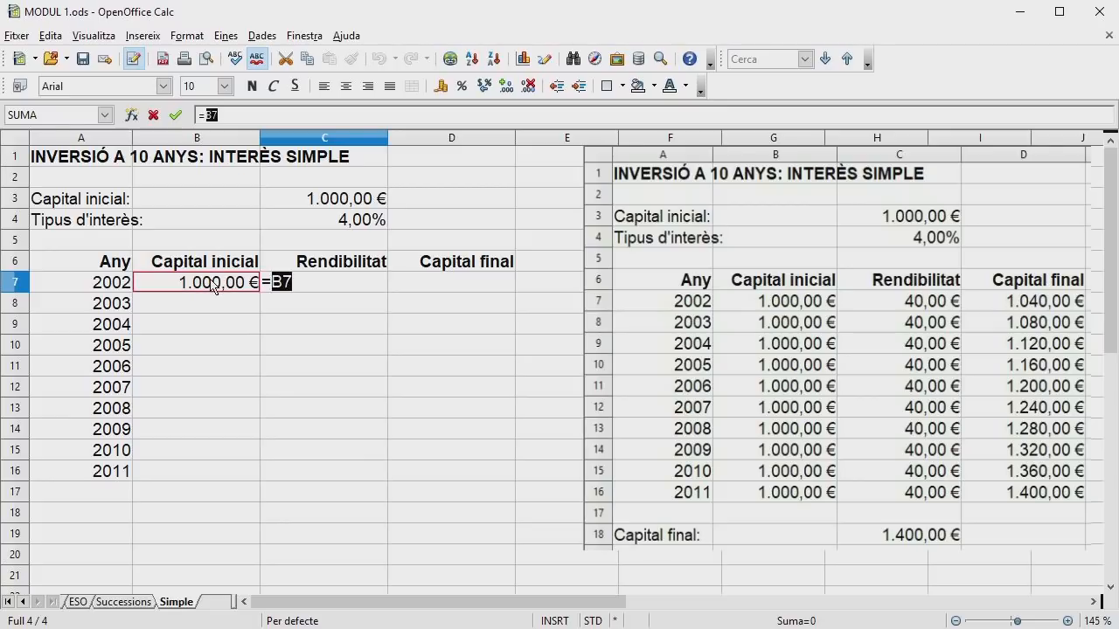
pyautogui.write('*')
pyautogui.click(374, 221)
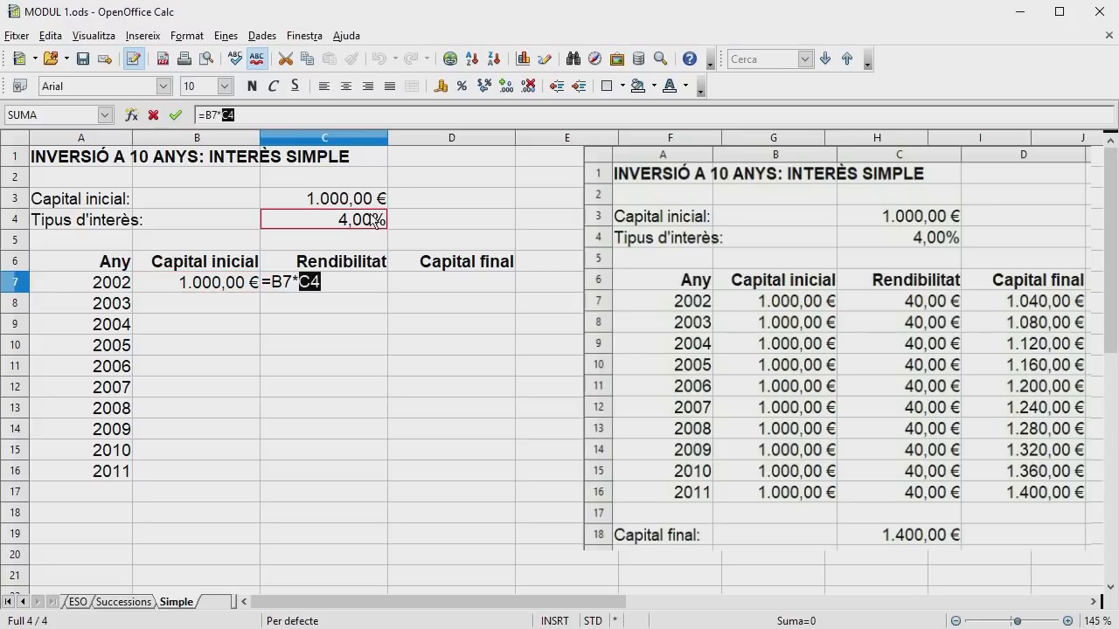
pyautogui.press('Return')
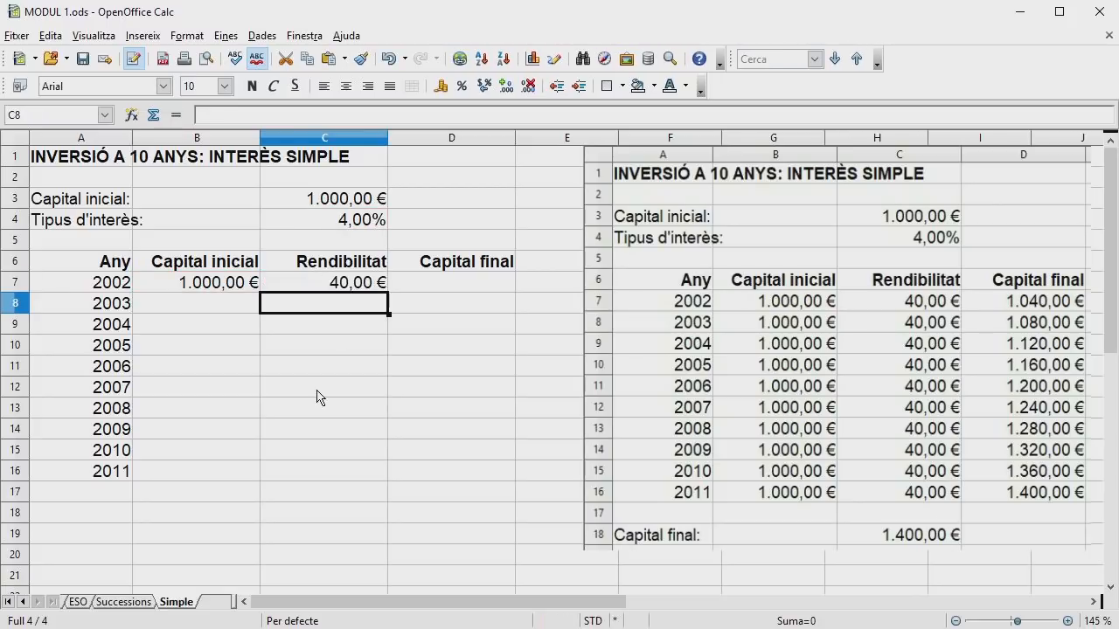
# Step: Enter the formula =B7+C7 in D7 to calculate the first year's final capital
pyautogui.click(487, 280)
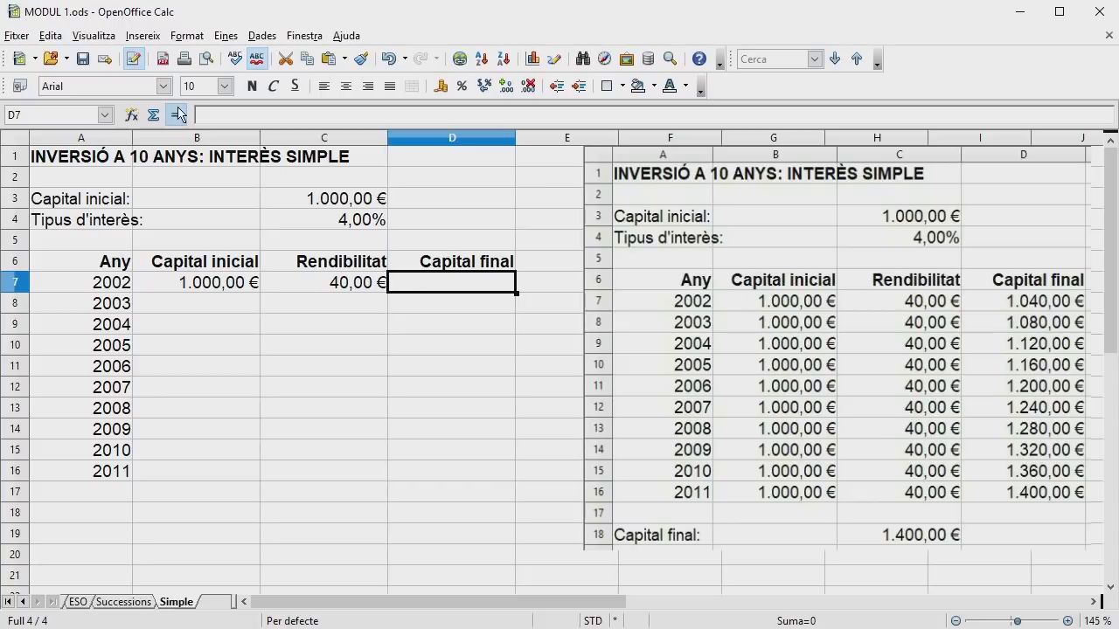
pyautogui.write('=')
pyautogui.click(224, 283)
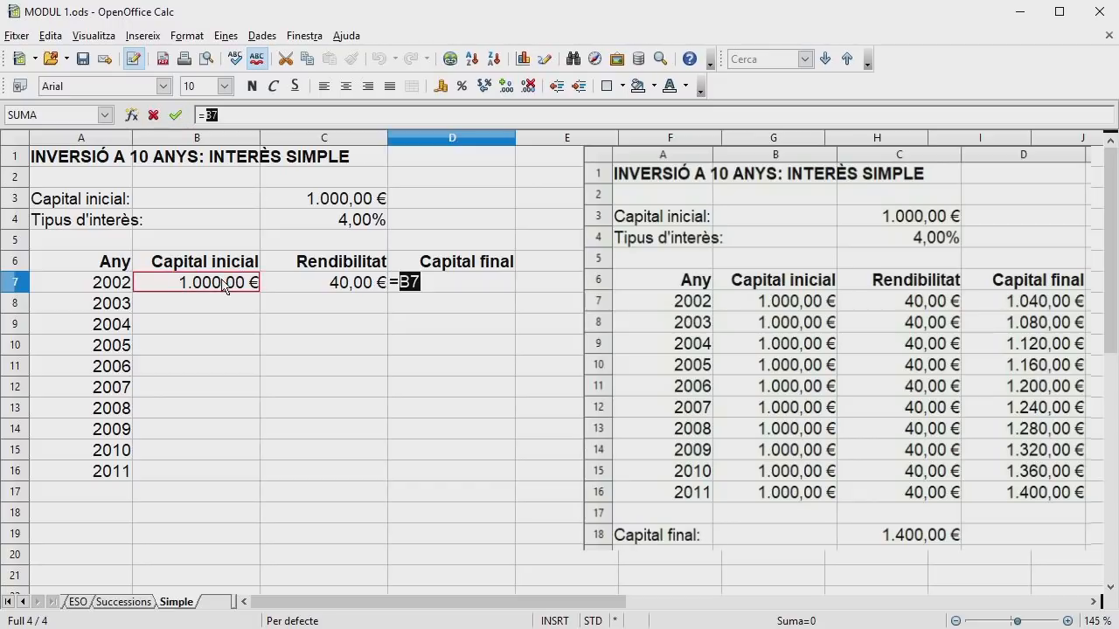
pyautogui.write('+')
pyautogui.click(306, 283)
pyautogui.press('Return')
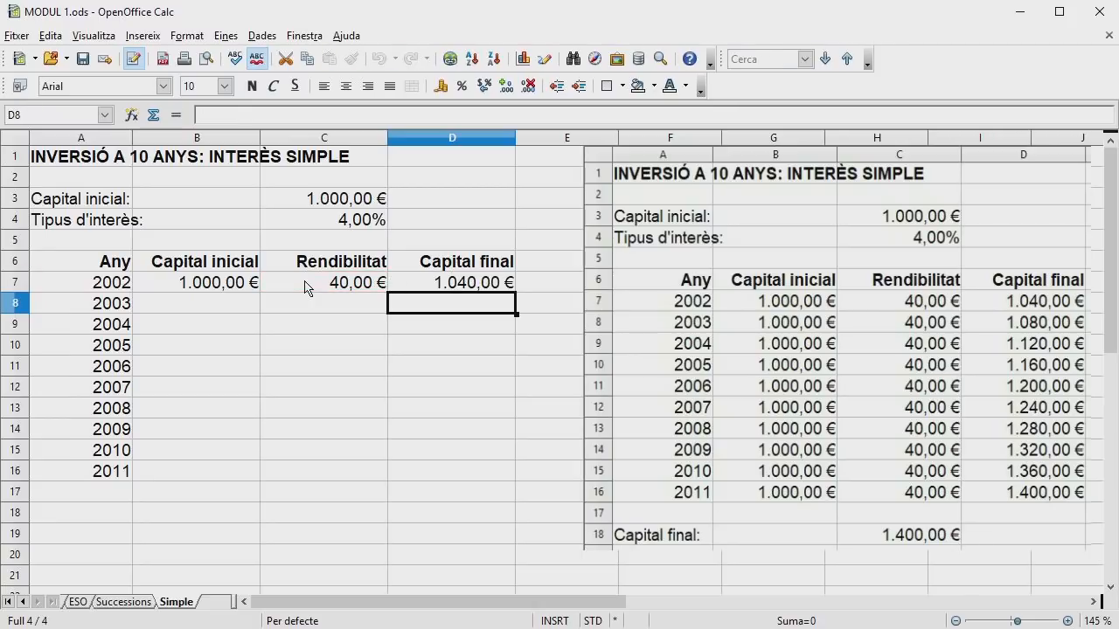
# Step: Try to fill the initial-capital formula from B7 down through B16
pyautogui.click(233, 535)
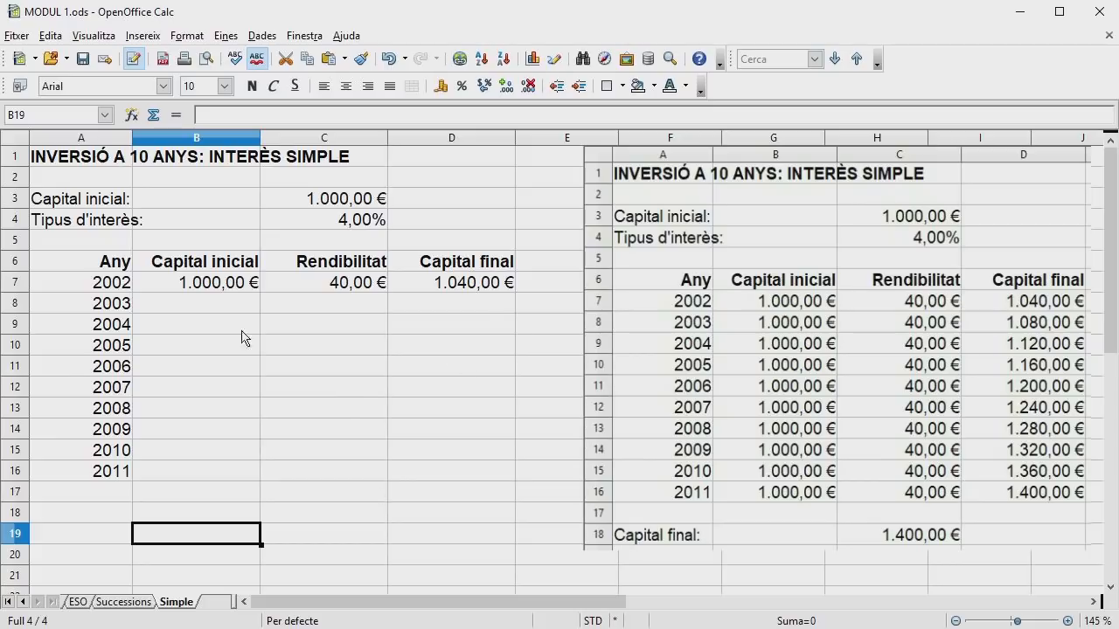
pyautogui.click(199, 283)
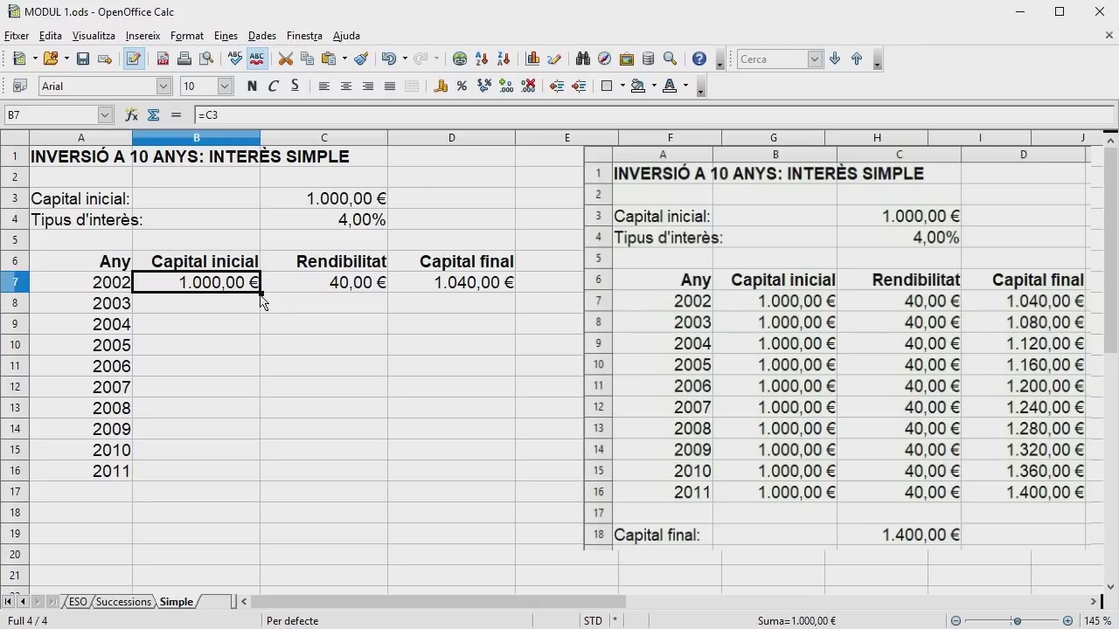
pyautogui.moveTo(262, 297); pyautogui.dragTo(265, 481)
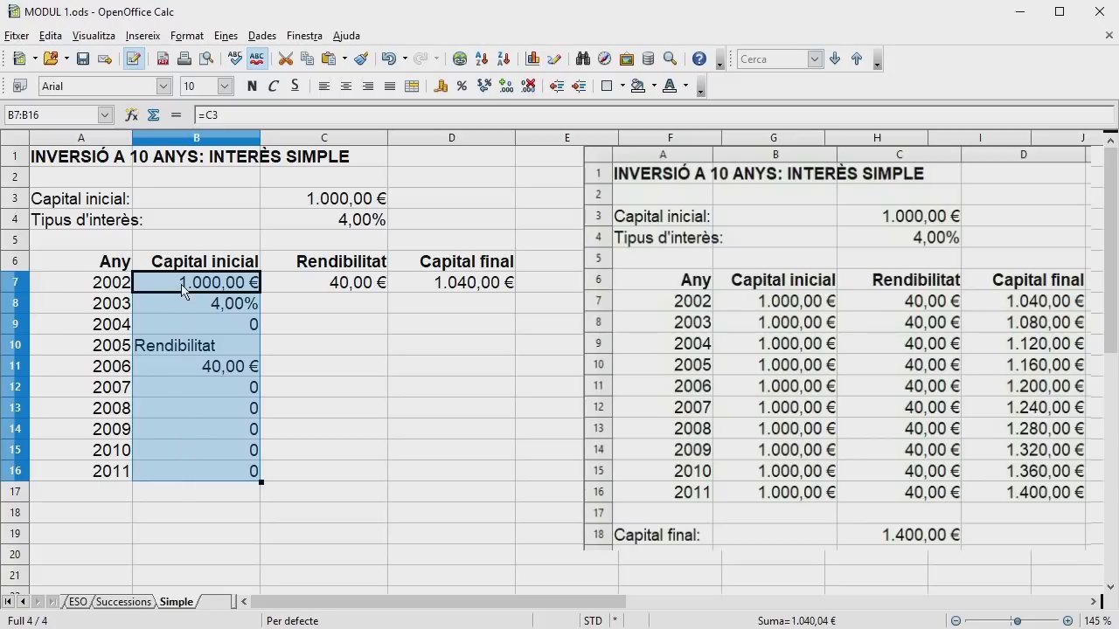
# Step: Undo the fill of the initial-capital formula down column B
pyautogui.click(390, 61)
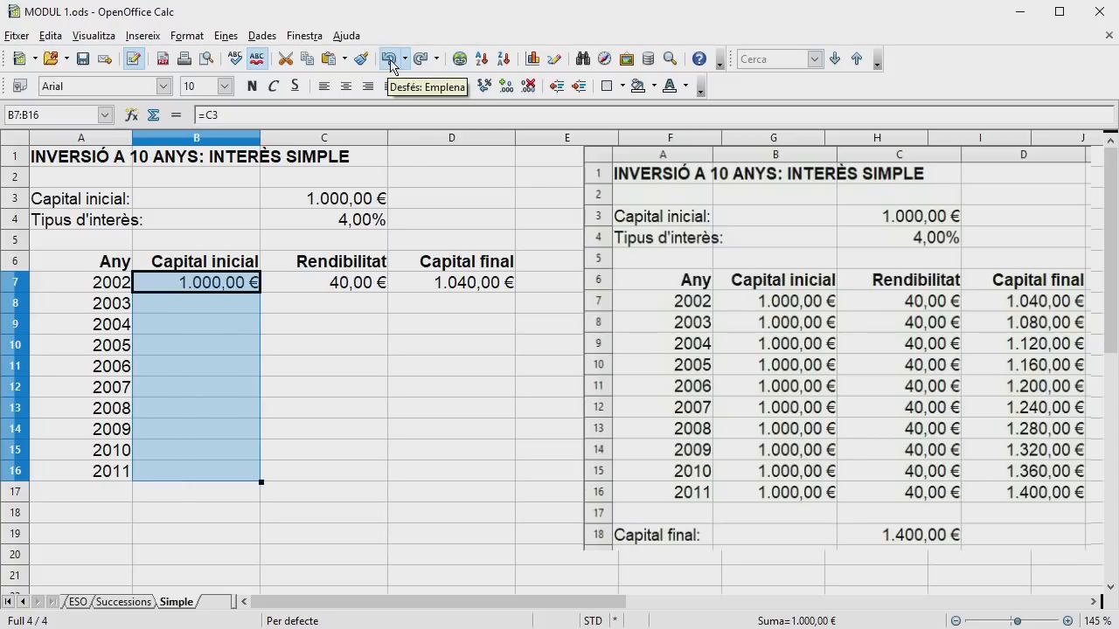
pyautogui.click(331, 363)
# Step: Fix the row reference in B7 so its formula reads =C$3, and fill it down through B16
pyautogui.click(194, 290)
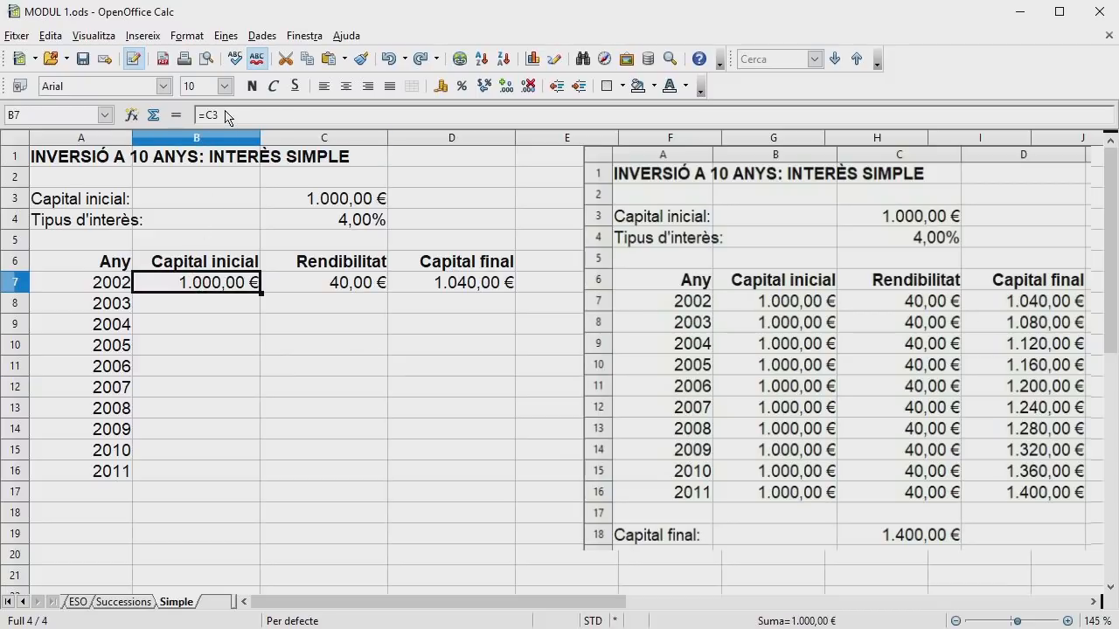
pyautogui.click(211, 119)
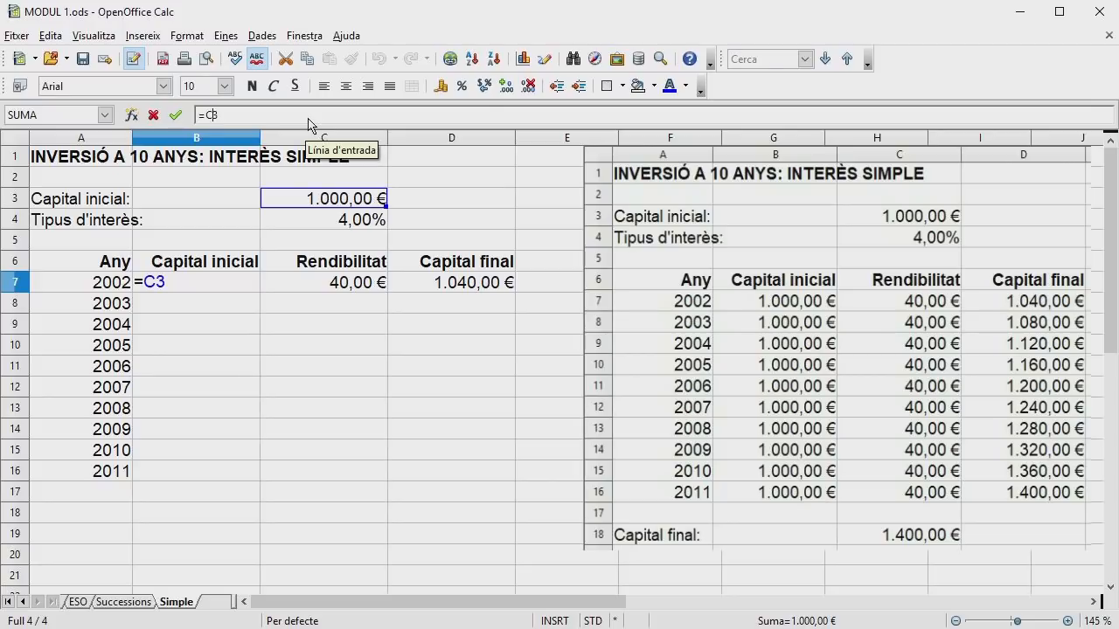
pyautogui.write('$')
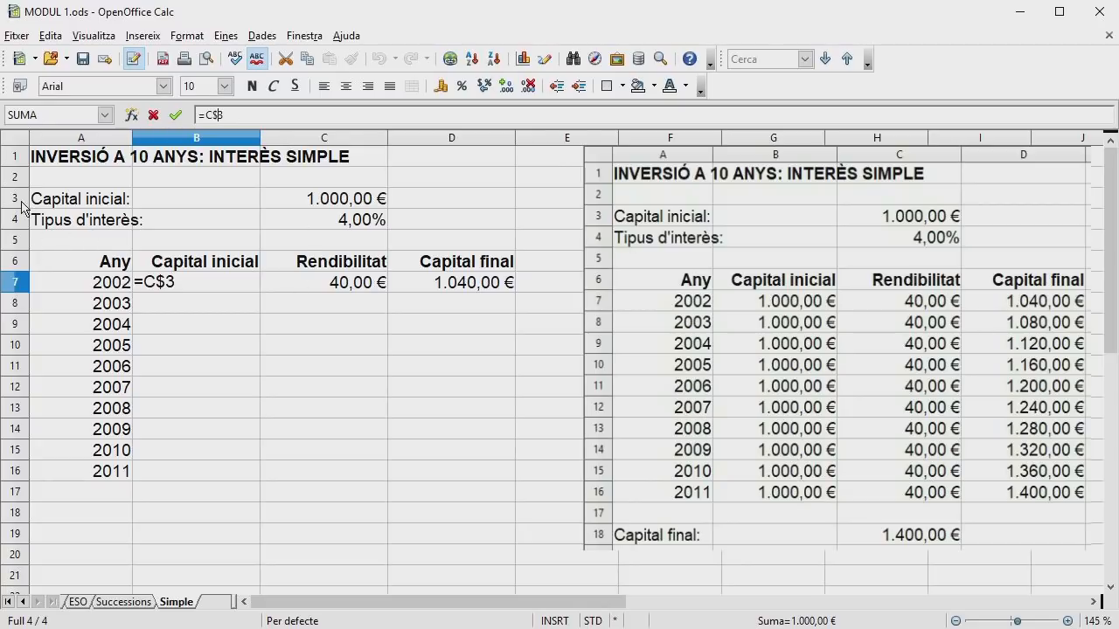
pyautogui.press('Return')
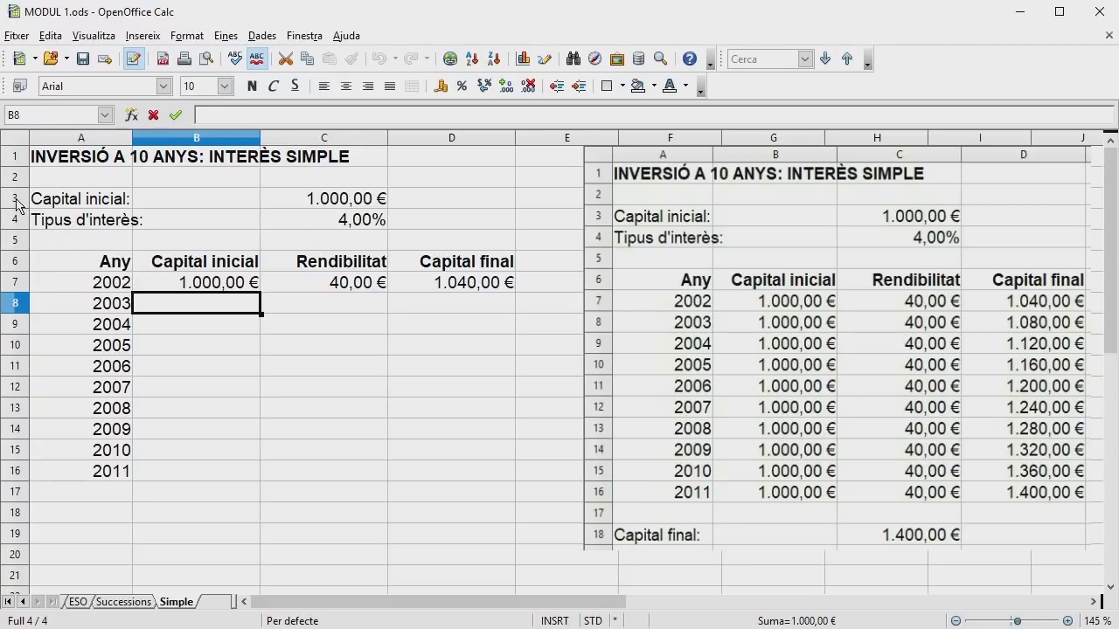
pyautogui.click(184, 285)
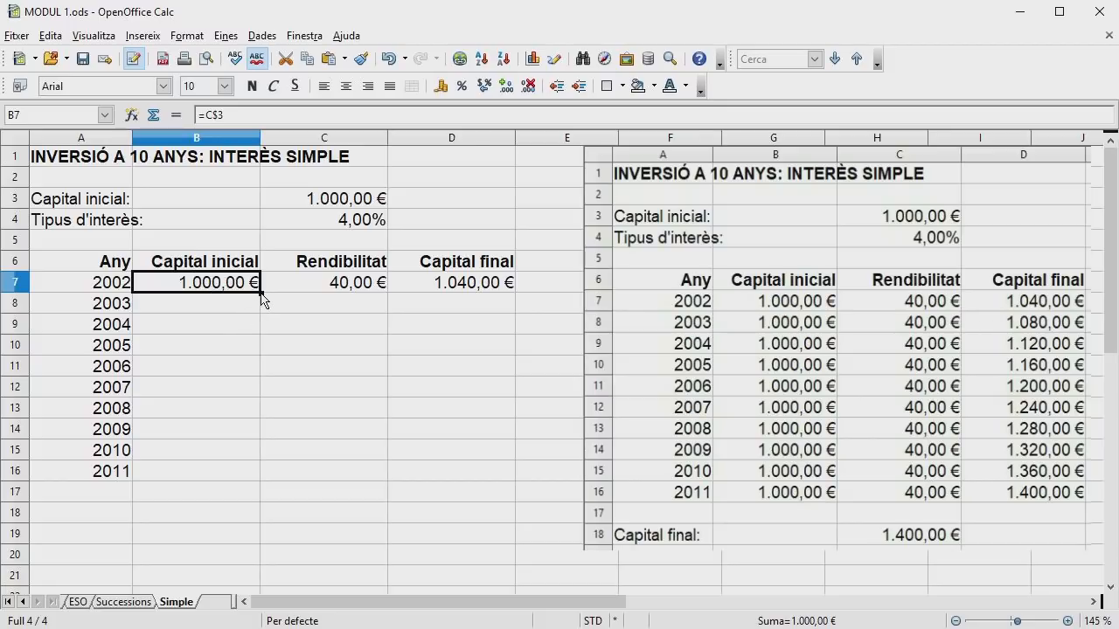
pyautogui.moveTo(260, 292); pyautogui.dragTo(265, 488)
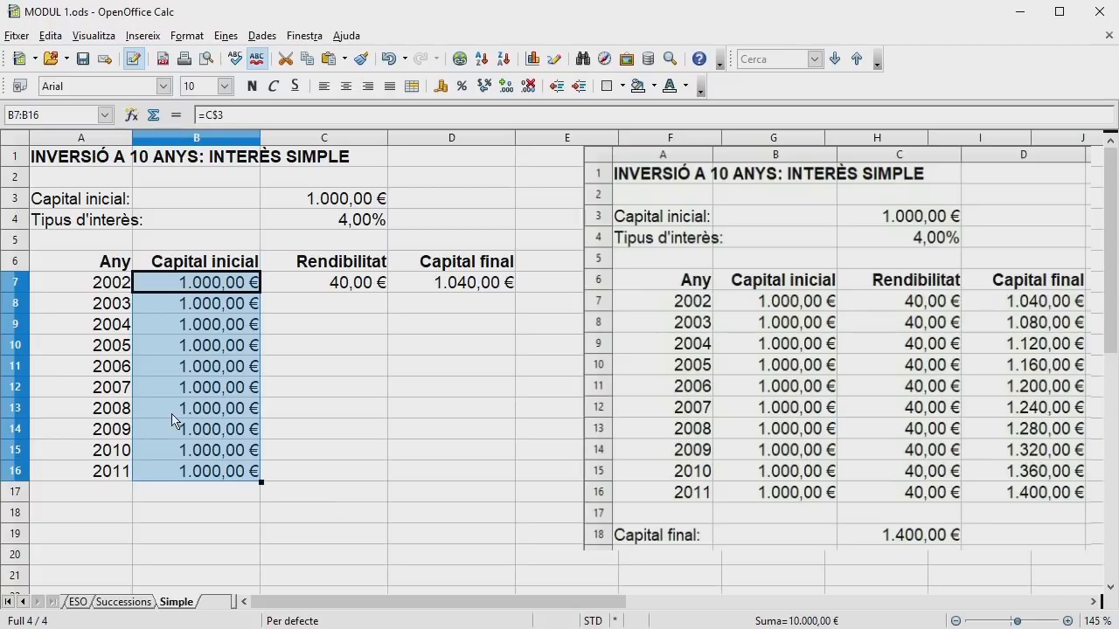
# Step: Examine the formulas copied into the initial-capital cells B8 to B16 to check which cell they reference
pyautogui.click(200, 475)
pyautogui.click(197, 453)
pyautogui.click(200, 429)
pyautogui.click(201, 408)
pyautogui.click(203, 388)
pyautogui.click(204, 366)
pyautogui.click(206, 345)
pyautogui.click(208, 324)
pyautogui.click(210, 303)
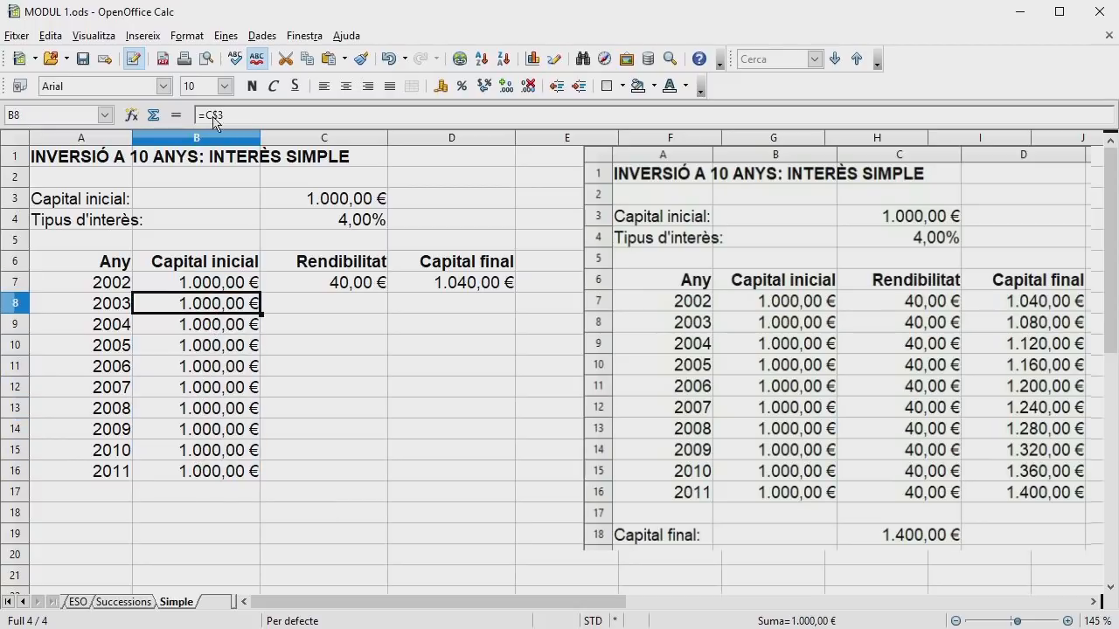
pyautogui.click(216, 329)
pyautogui.click(214, 350)
pyautogui.click(215, 406)
pyautogui.click(210, 430)
pyautogui.click(203, 453)
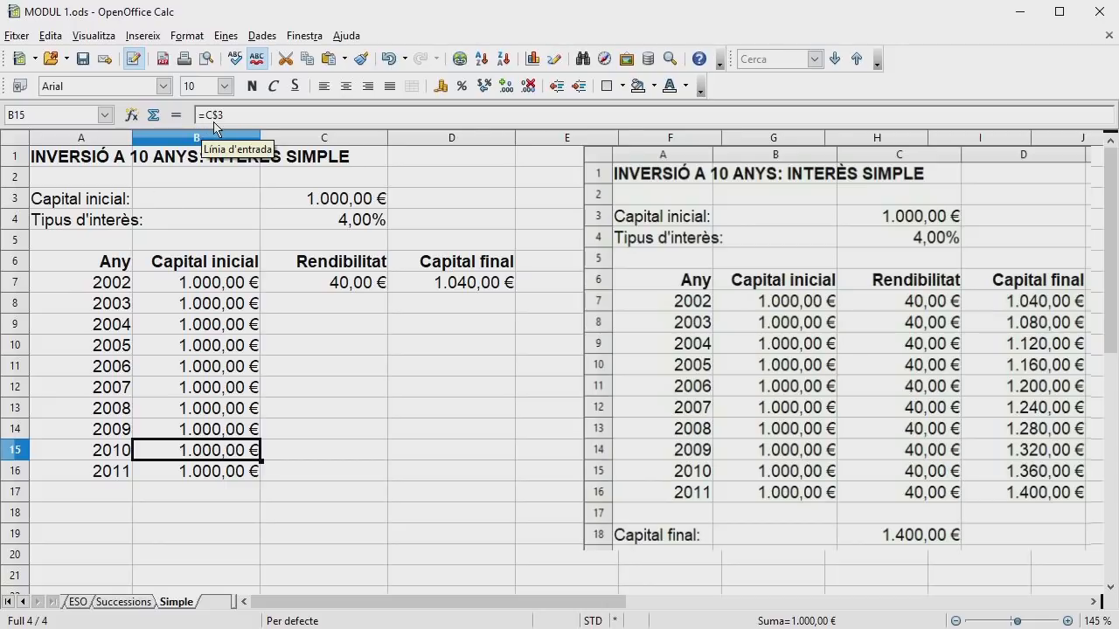
# Step: Try to fill the return formula from C7 down through C16, and undo the fill
pyautogui.click(310, 287)
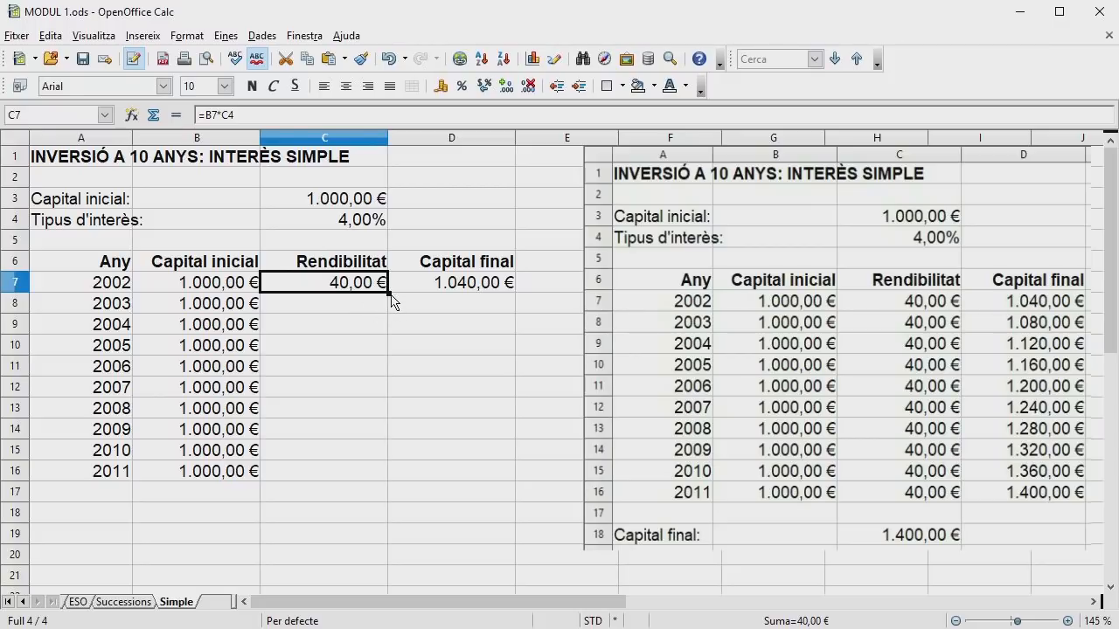
pyautogui.moveTo(388, 295); pyautogui.dragTo(395, 487)
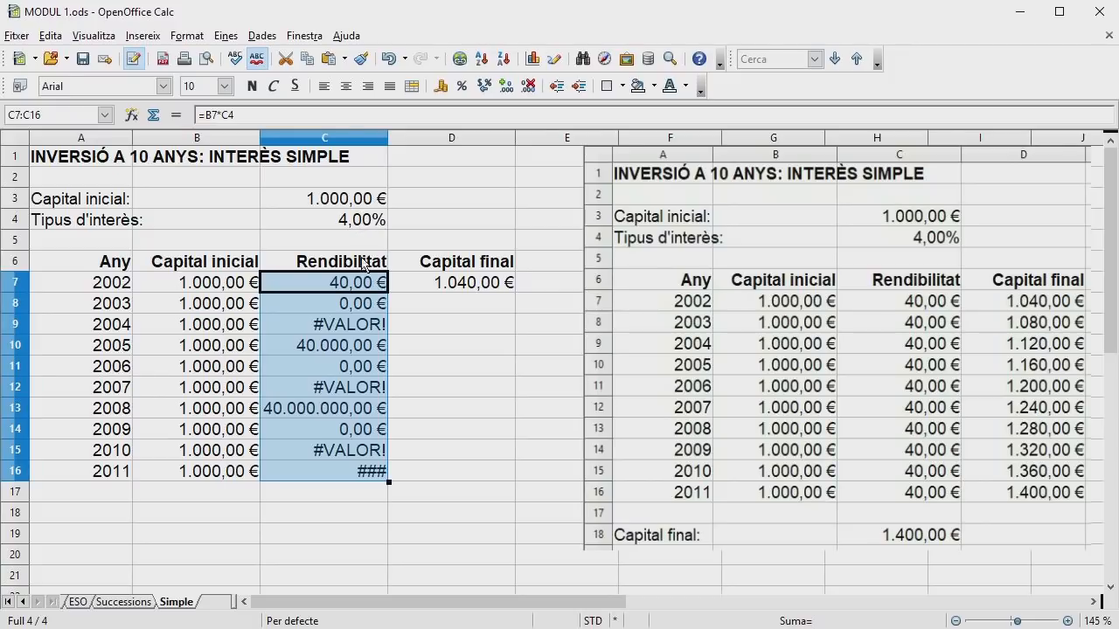
pyautogui.click(389, 59)
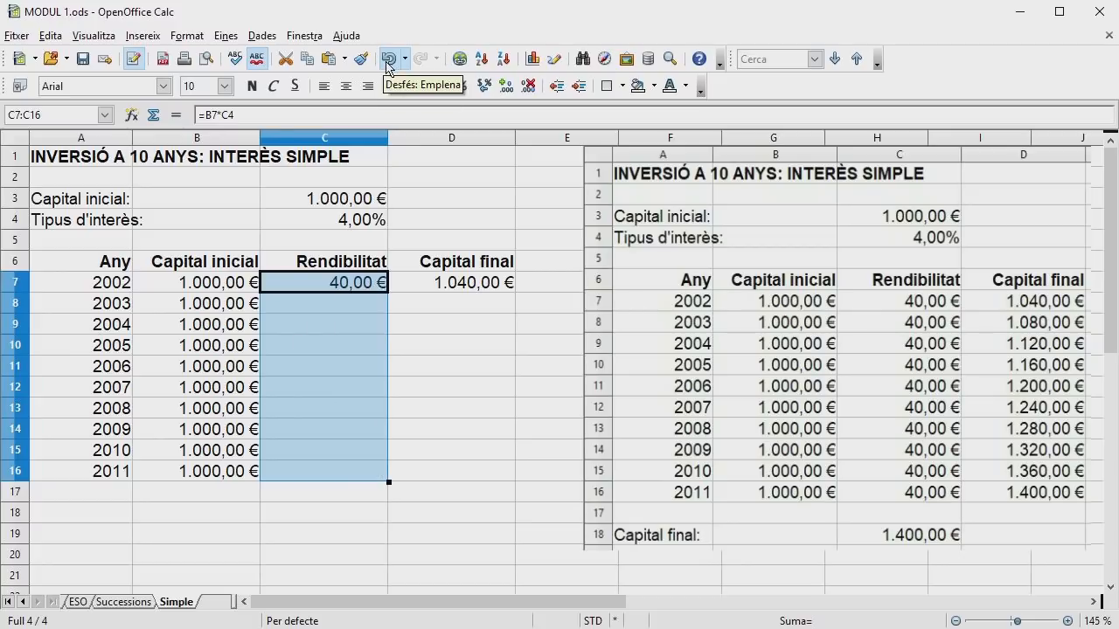
# Step: Fix the interest-rate row in C7 so its formula reads =B7*C$4, and fill it down through C16
pyautogui.doubleClick(320, 289)
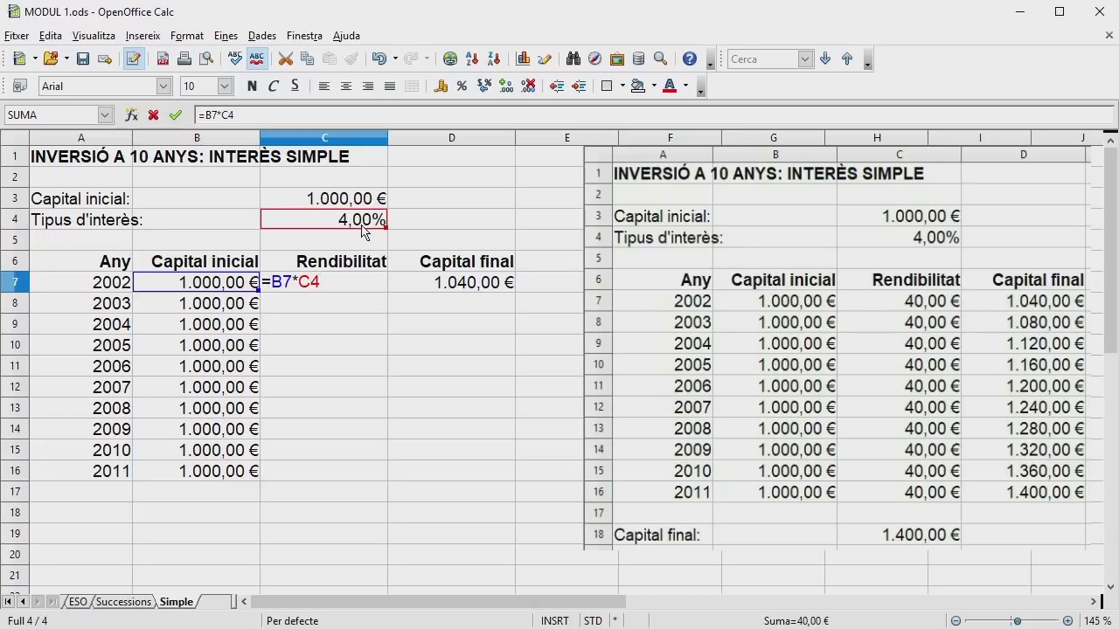
pyautogui.press('Left')
pyautogui.write('$')
pyautogui.press('Return')
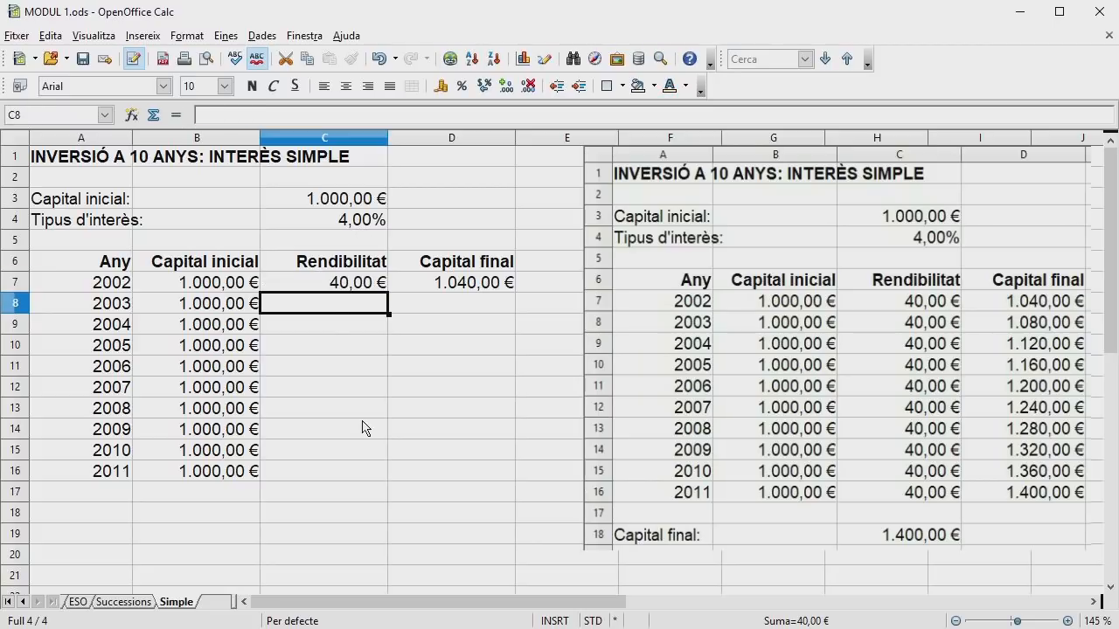
pyautogui.click(320, 283)
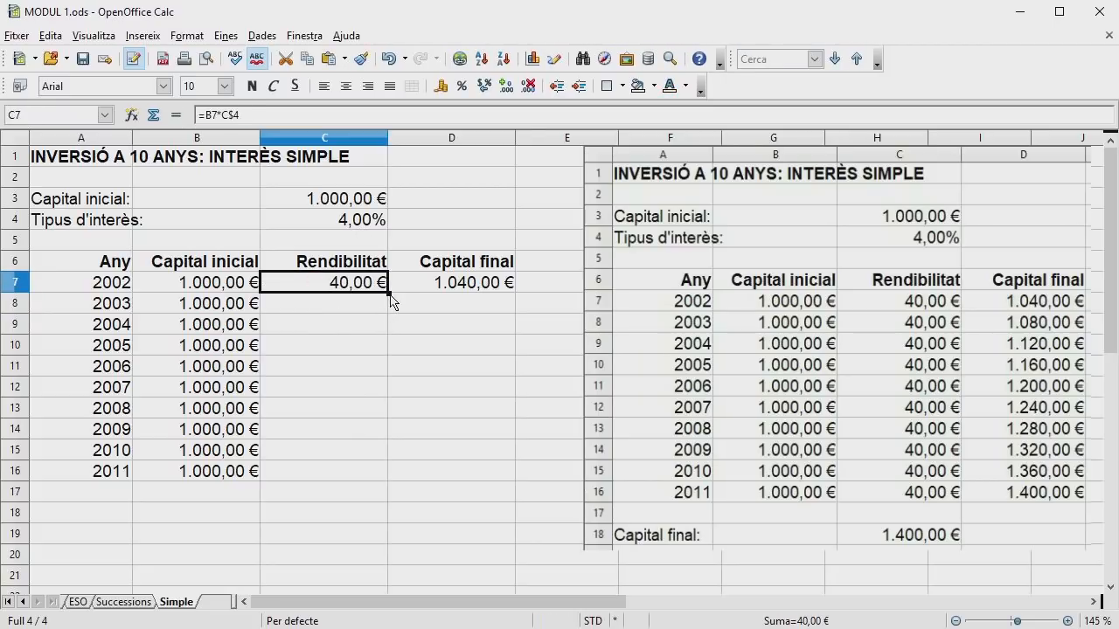
pyautogui.moveTo(387, 292); pyautogui.dragTo(385, 480)
# Step: Check the copied return formulas between C11 and C16 and the final-capital formula in D7
pyautogui.click(305, 475)
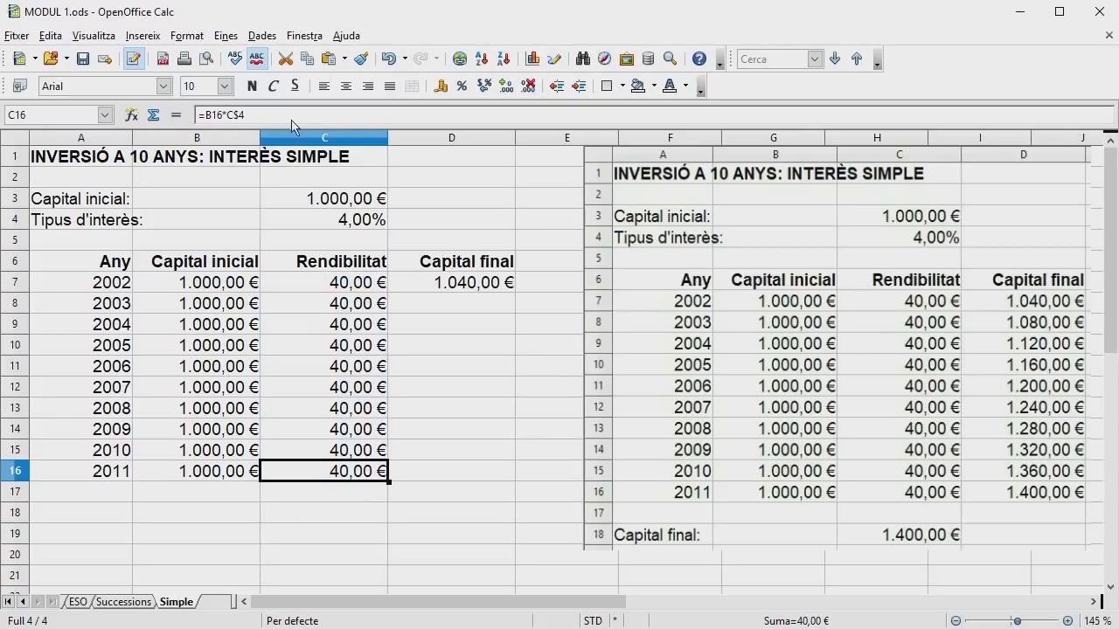
pyautogui.click(299, 429)
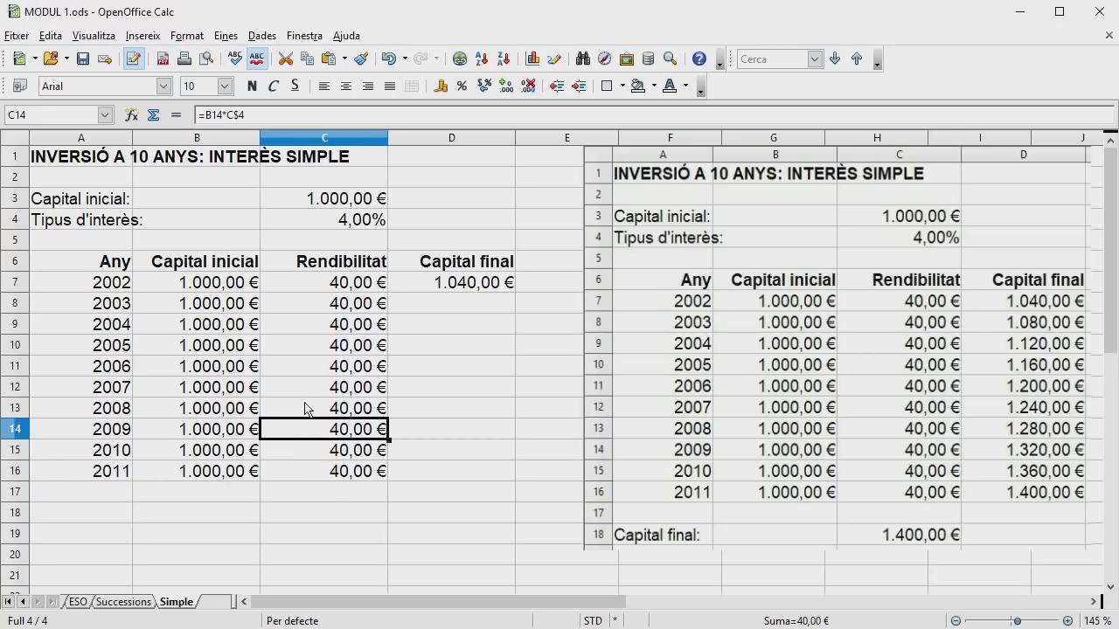
pyautogui.click(306, 409)
pyautogui.click(312, 388)
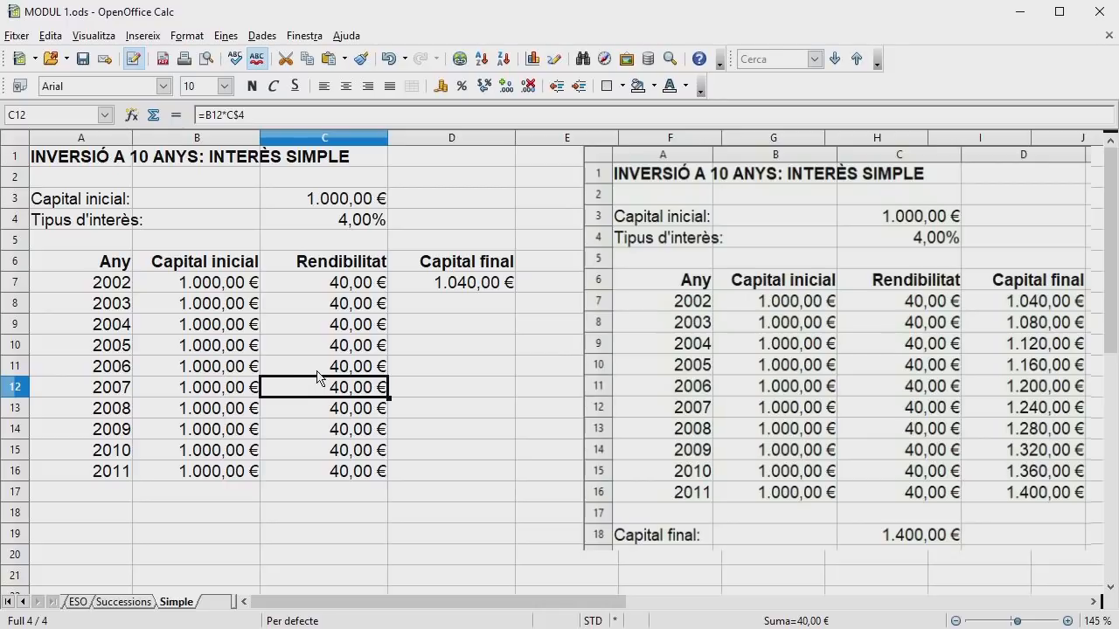
pyautogui.click(316, 367)
pyautogui.click(450, 288)
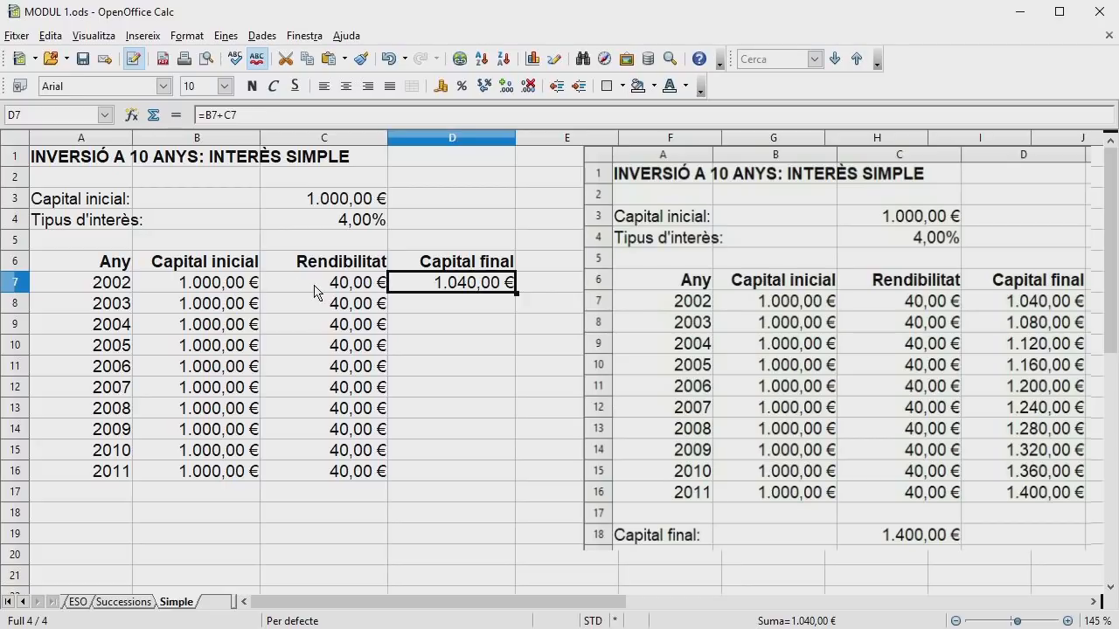
# Step: Enter the formula =D7+C8 in D8 to add the 2003 return to the previous year's final capital
pyautogui.click(447, 306)
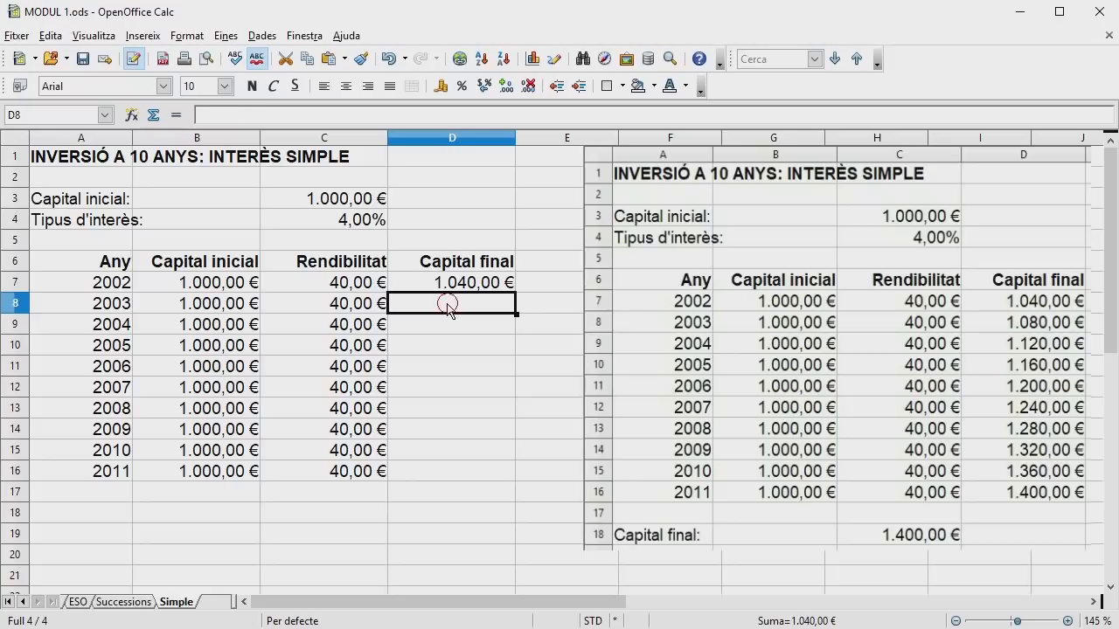
pyautogui.click(175, 116)
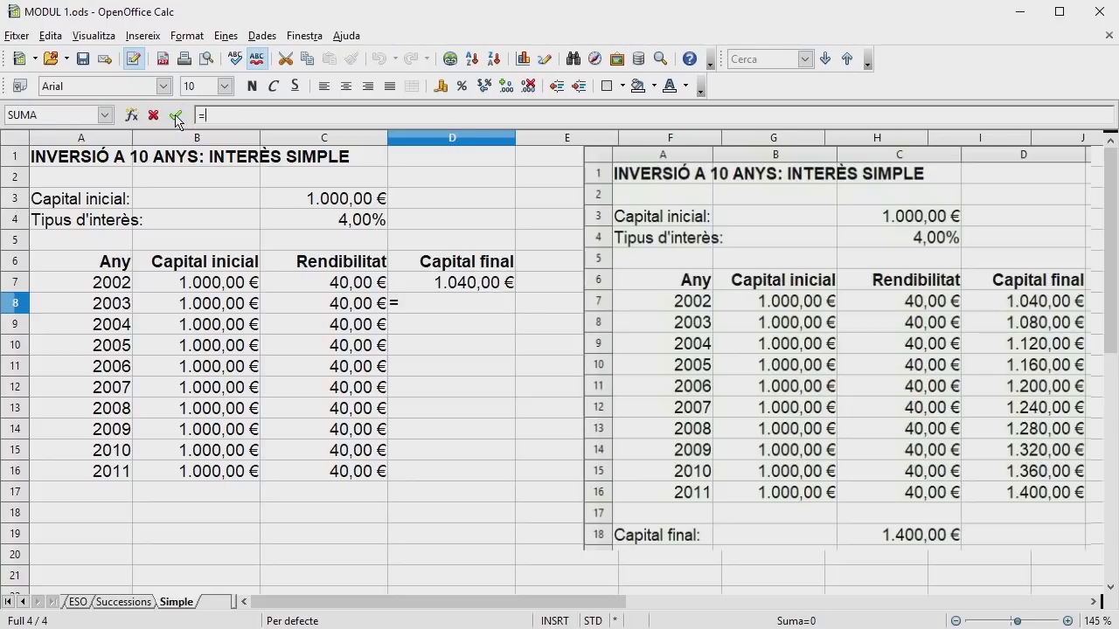
pyautogui.click(438, 284)
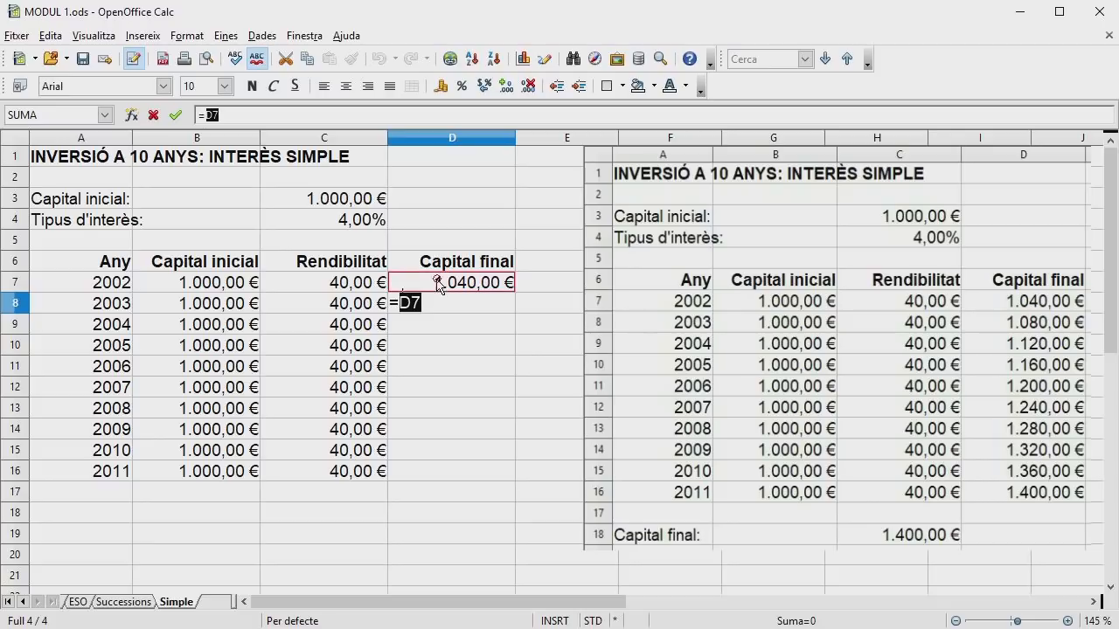
pyautogui.write('+')
pyautogui.click(356, 305)
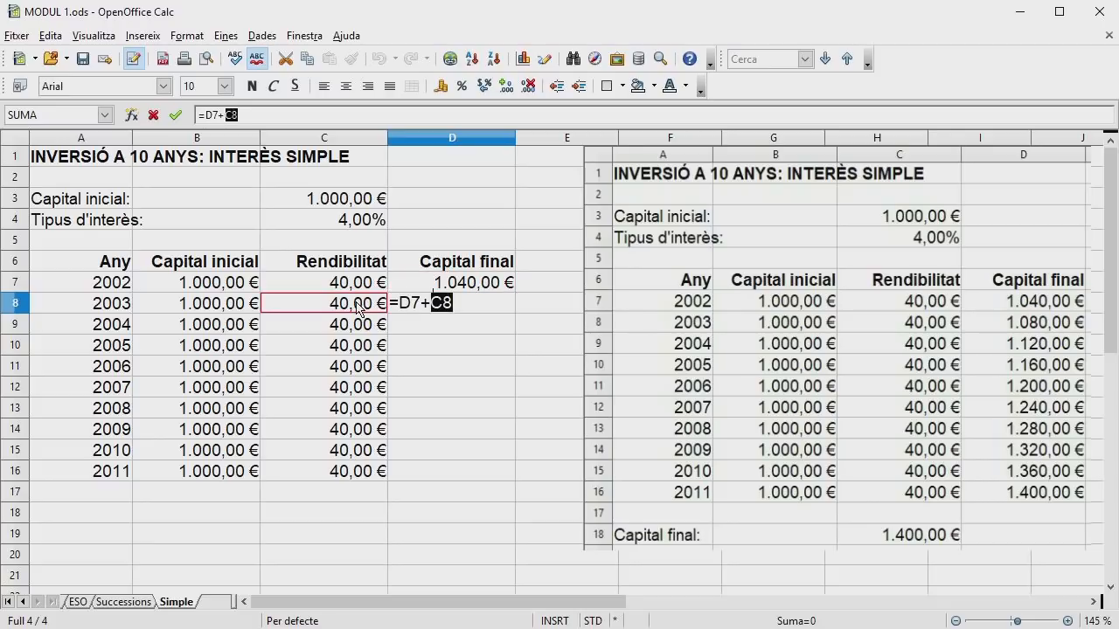
pyautogui.press('Return')
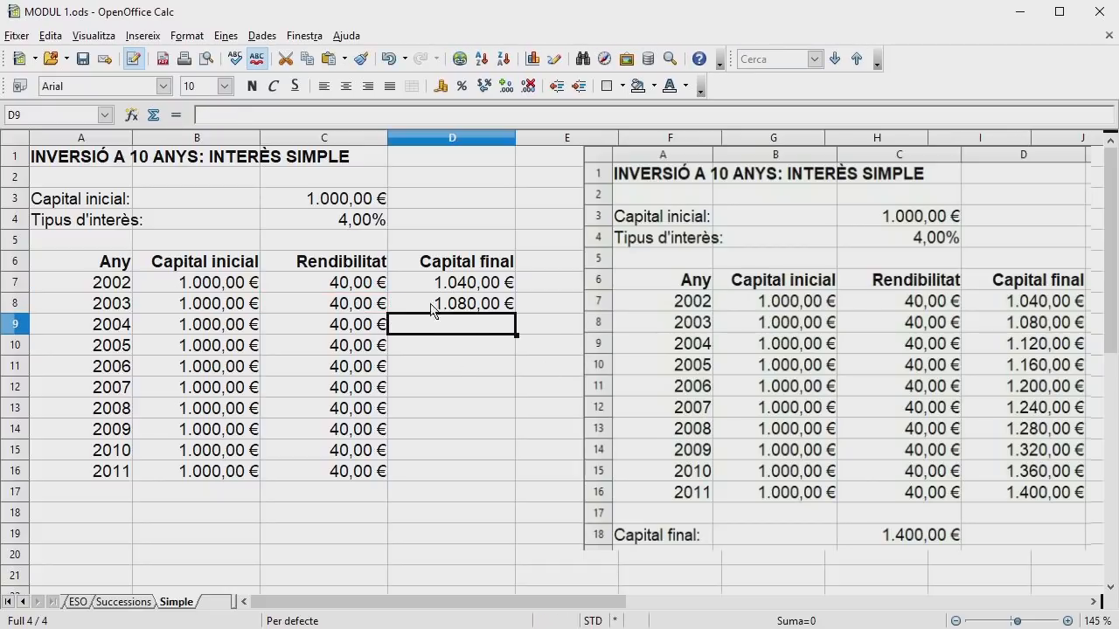
# Step: Fill the final-capital formula from D8 down through D16
pyautogui.click(434, 310)
pyautogui.moveTo(515, 314); pyautogui.dragTo(515, 484)
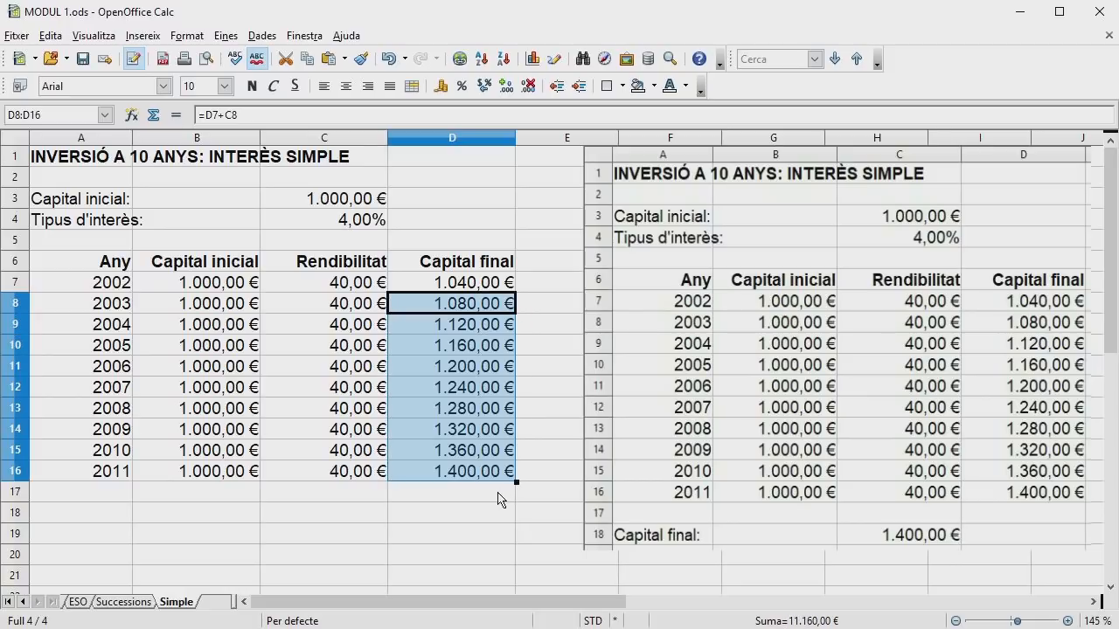
pyautogui.click(500, 516)
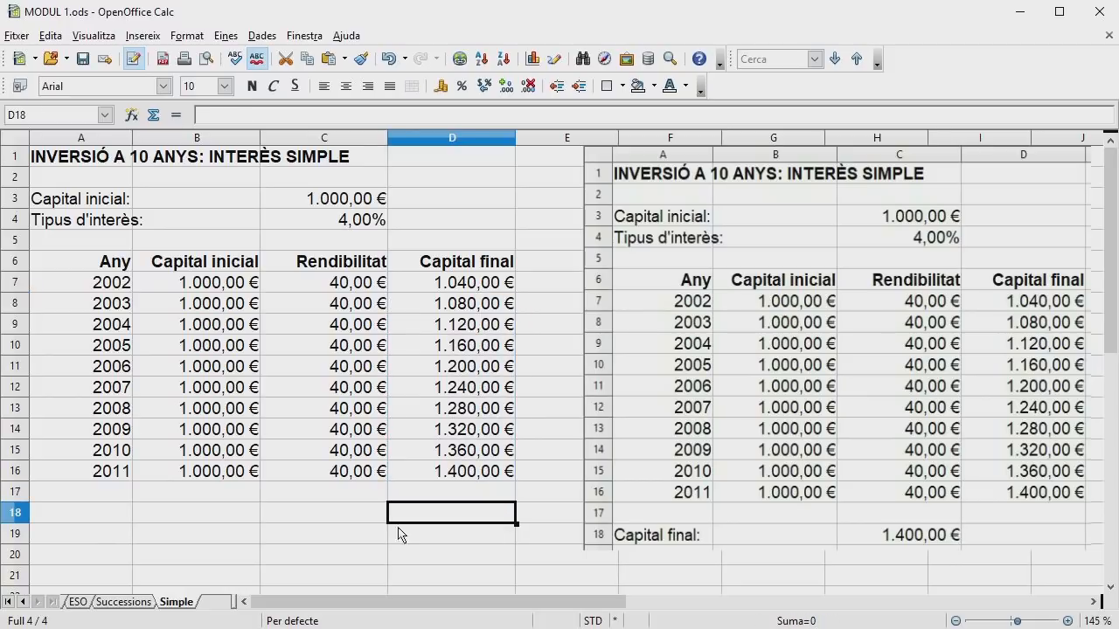
# Step: Label A18 "Capital final:" and enter the formula =D16 in C18 for the final capital
pyautogui.click(87, 514)
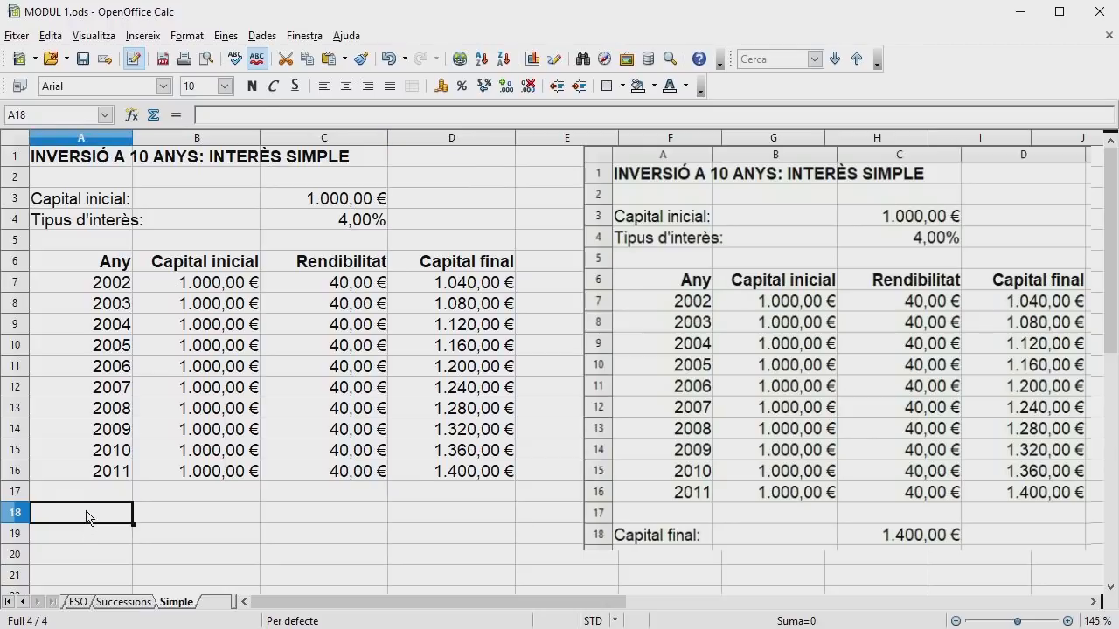
pyautogui.write('Capital final:')
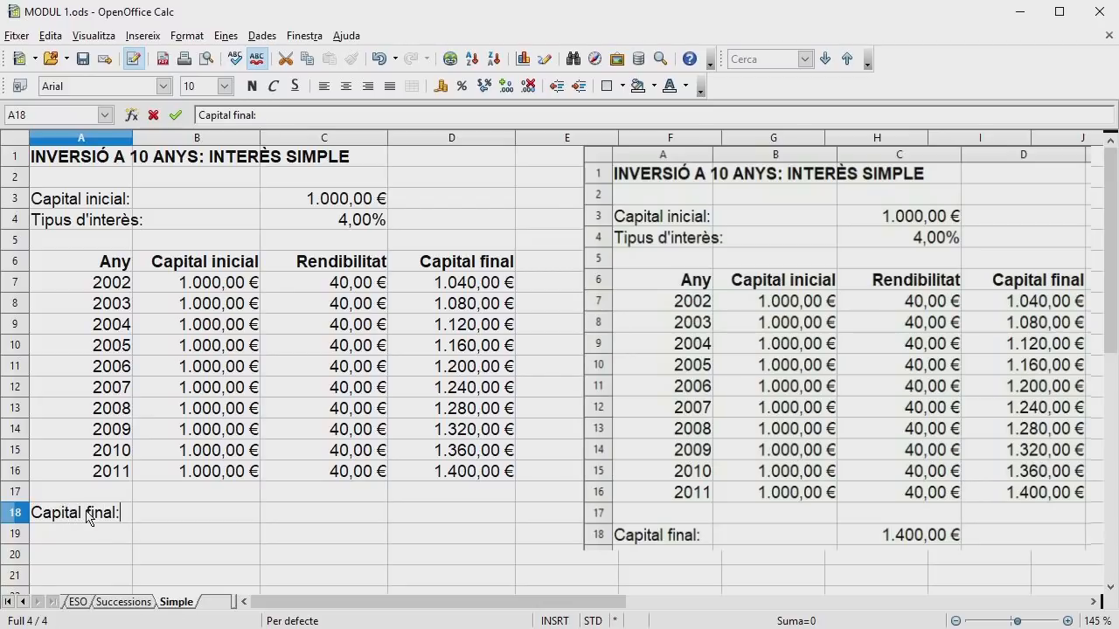
pyautogui.click(237, 521)
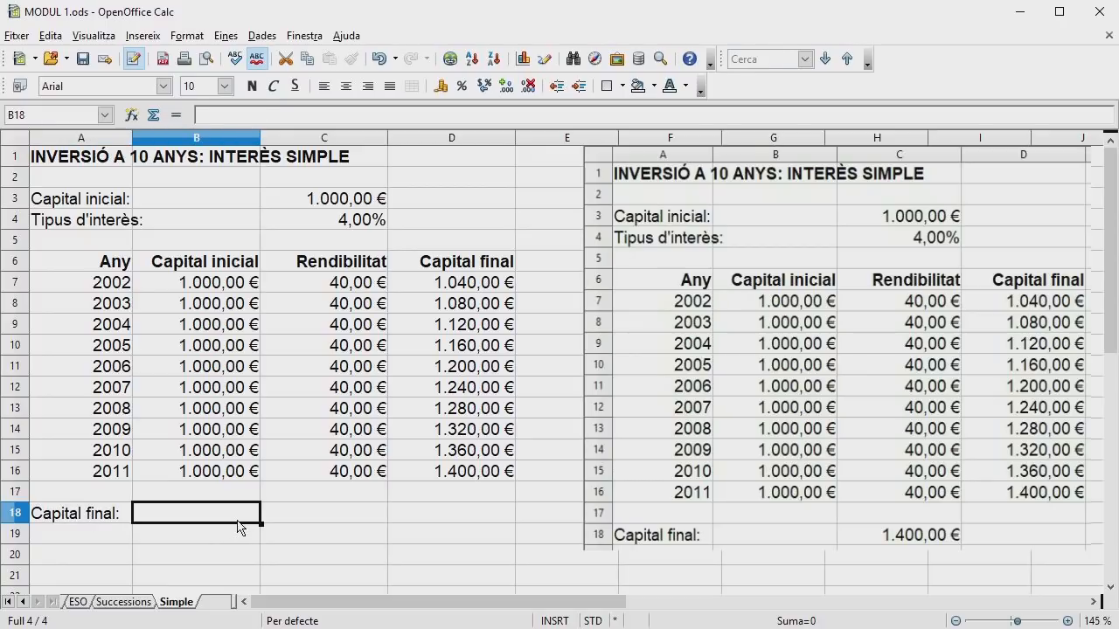
pyautogui.press('Right')
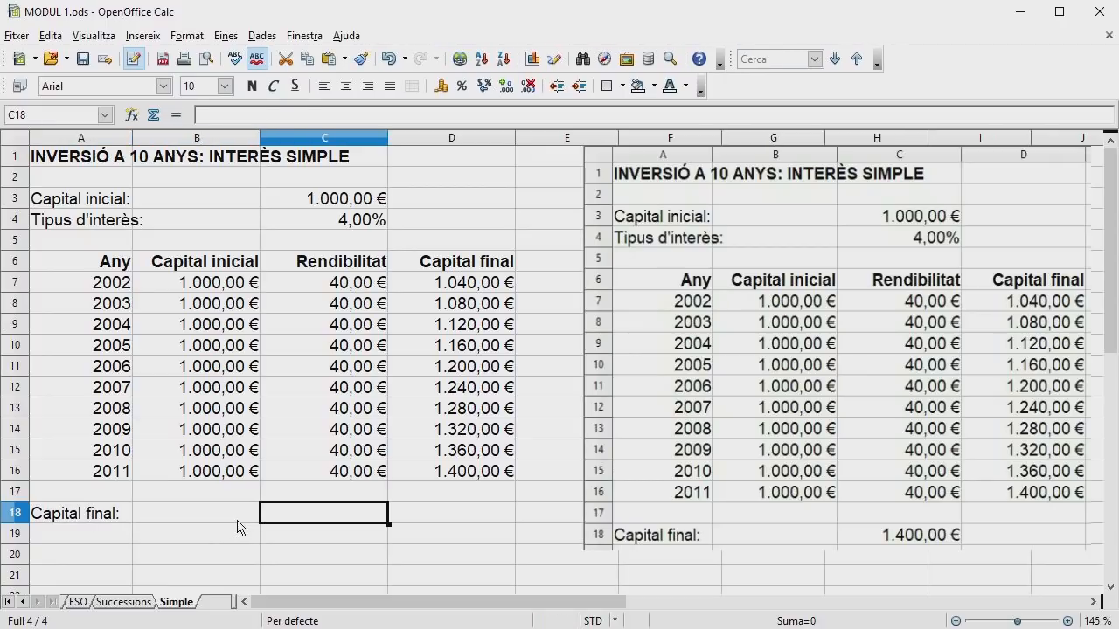
pyautogui.click(176, 115)
pyautogui.click(448, 475)
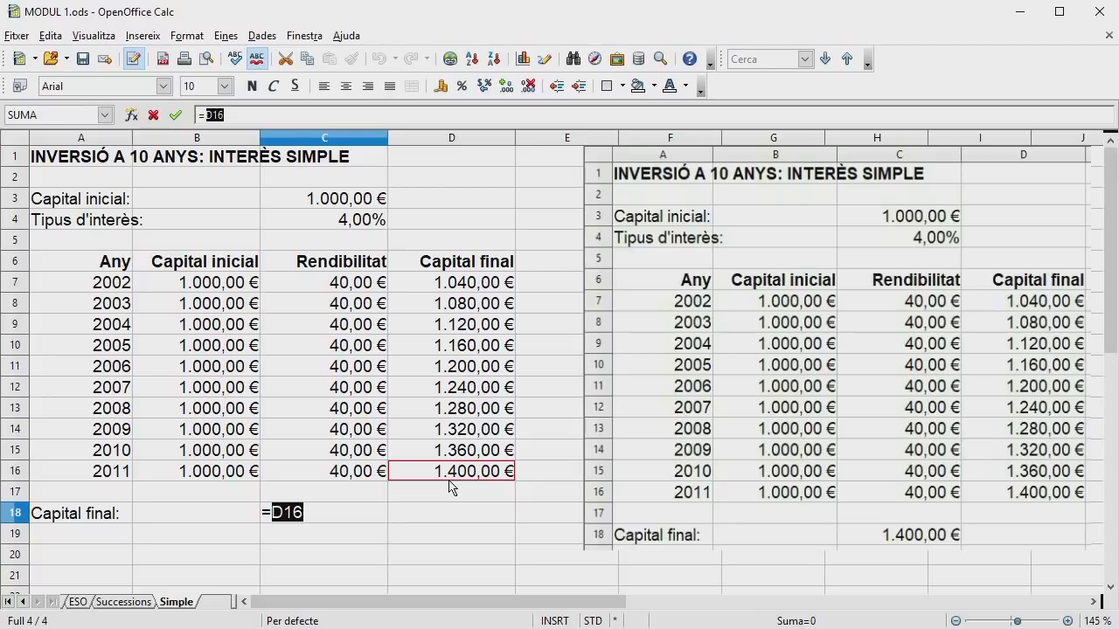
pyautogui.press('Return')
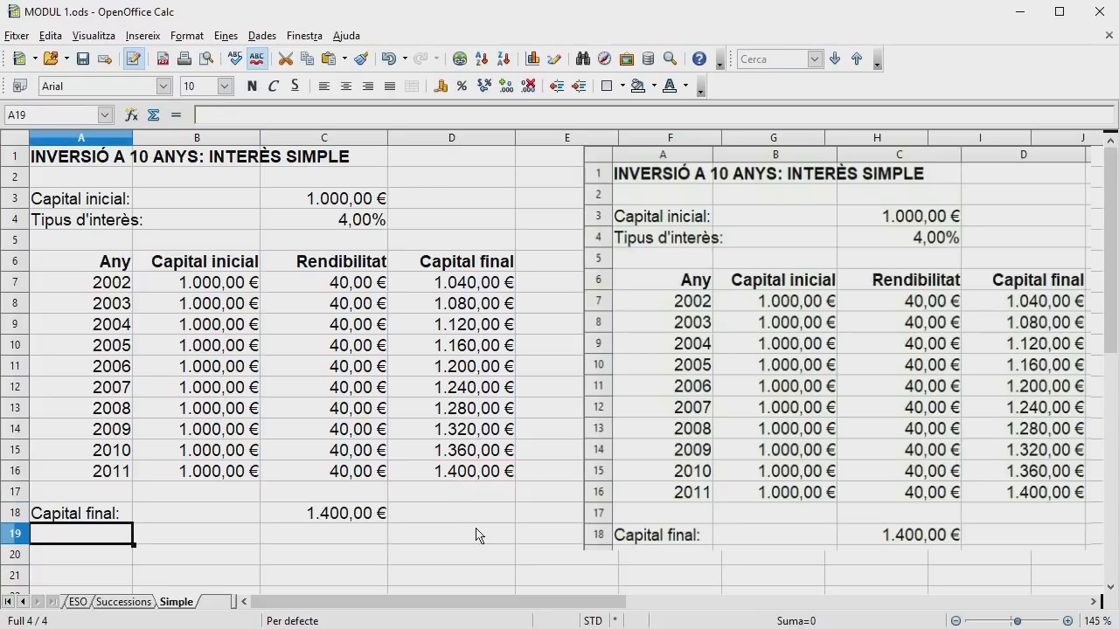
pyautogui.click(478, 532)
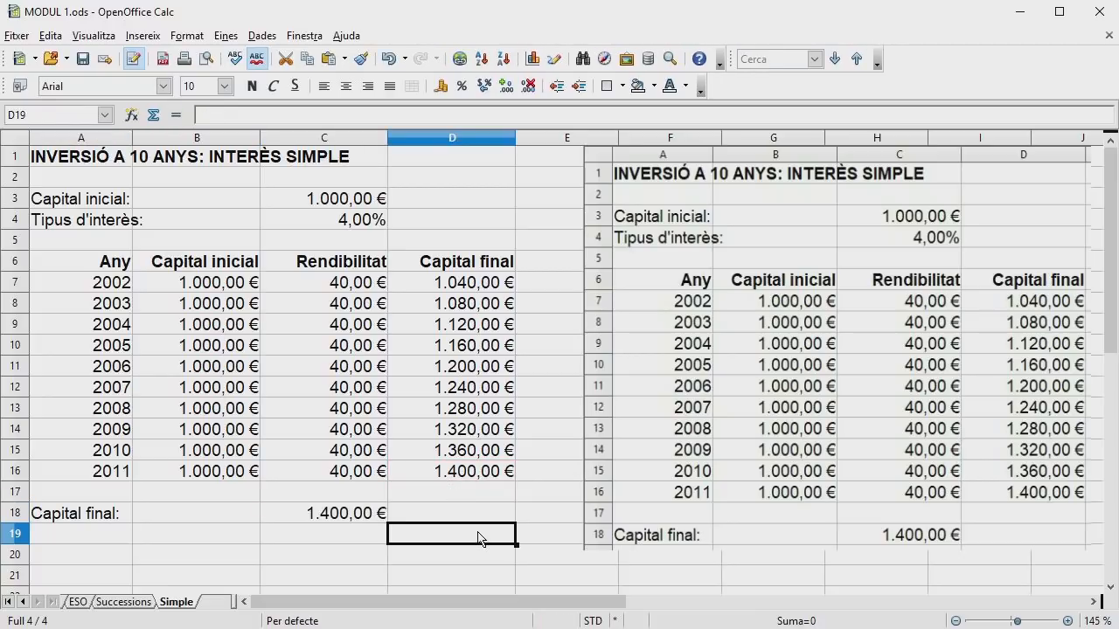
# Step: Test the table with an initial capital of 2300 in C3 and an interest rate of 2,75% in C4, and save the workbook
pyautogui.click(333, 202)
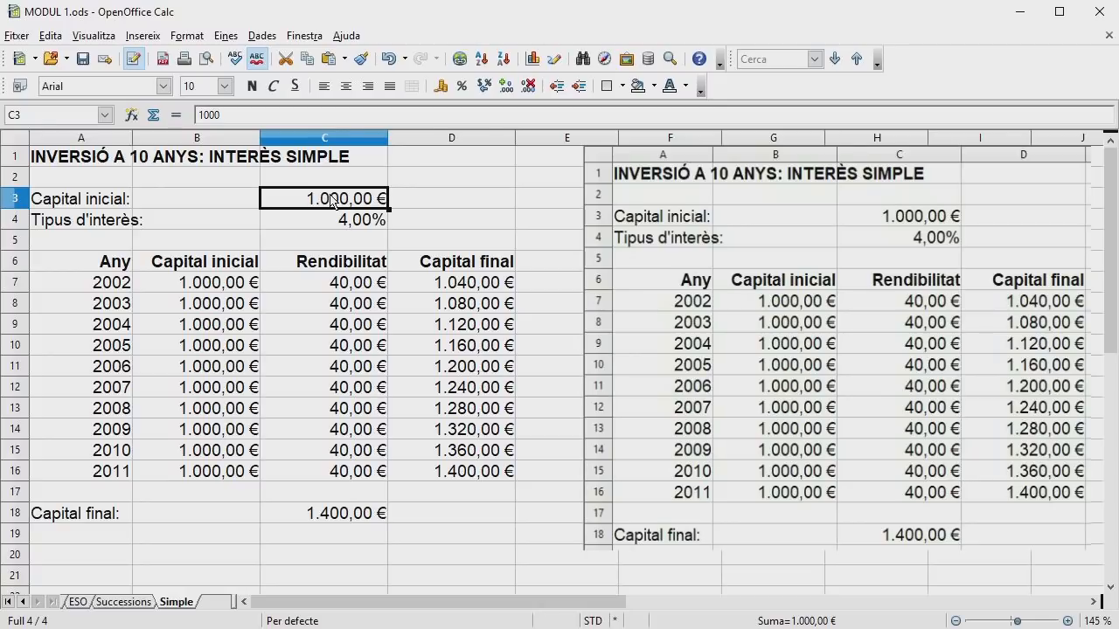
pyautogui.write('2.300')
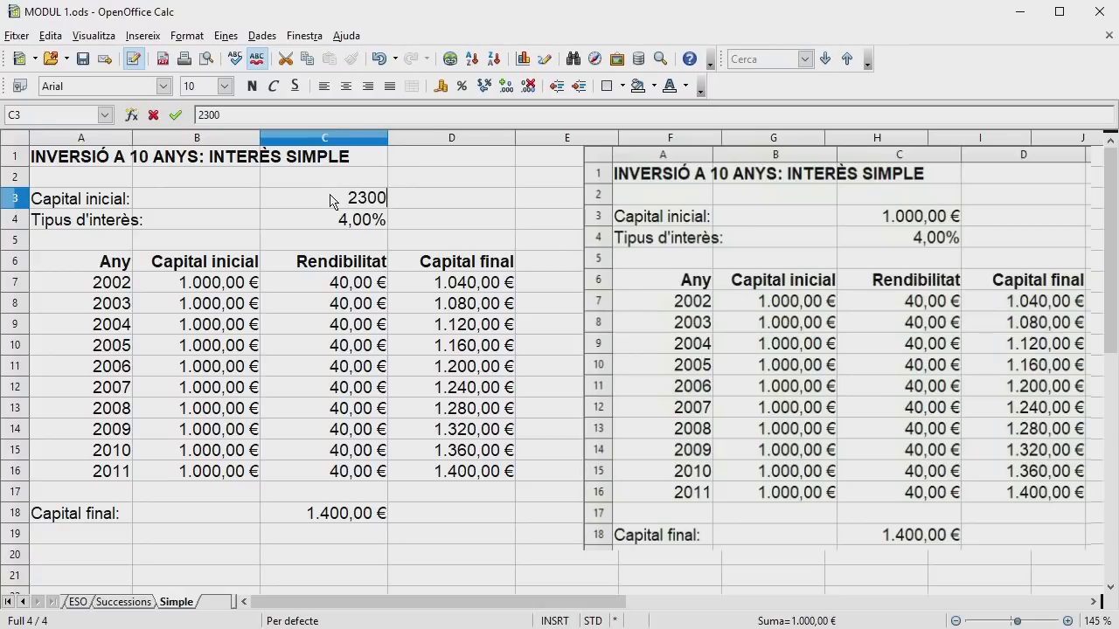
pyautogui.press('Return')
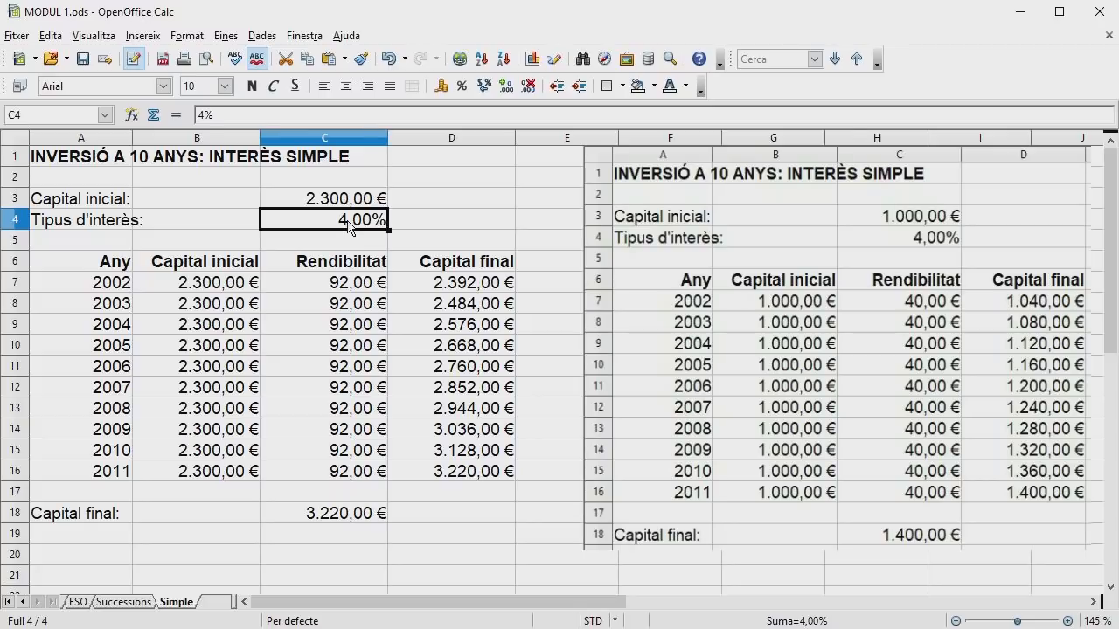
pyautogui.write('2')
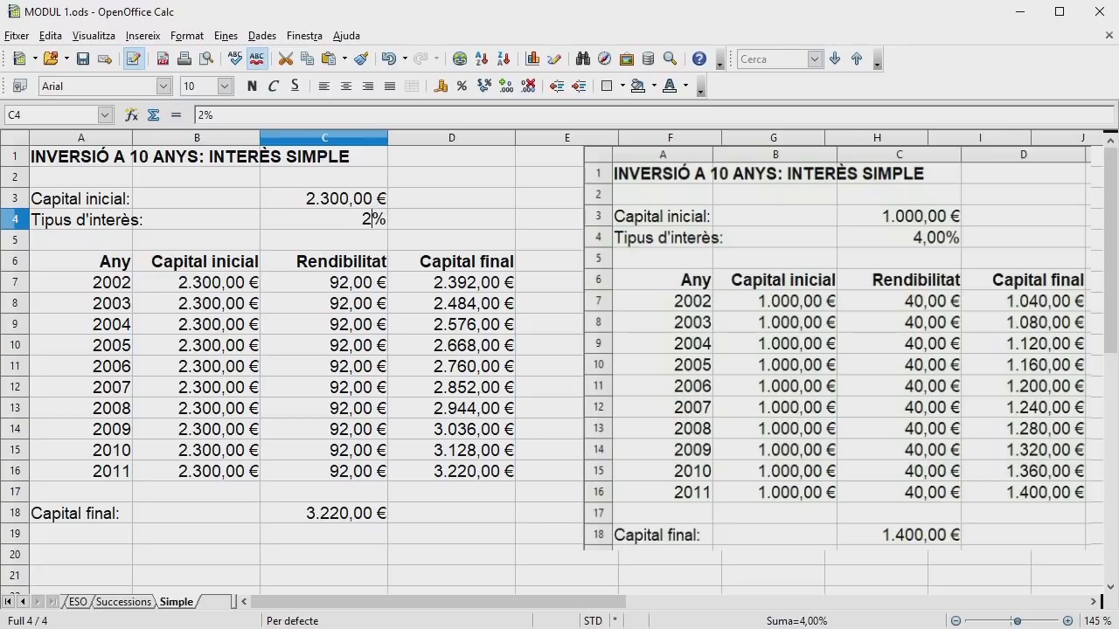
pyautogui.write(',75')
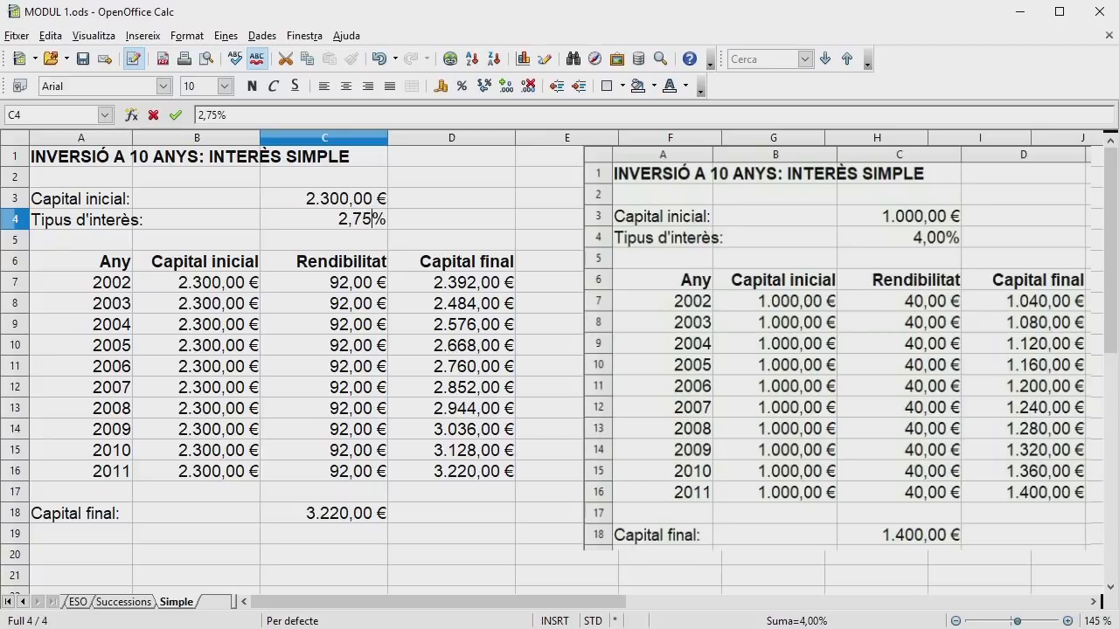
pyautogui.press('Return')
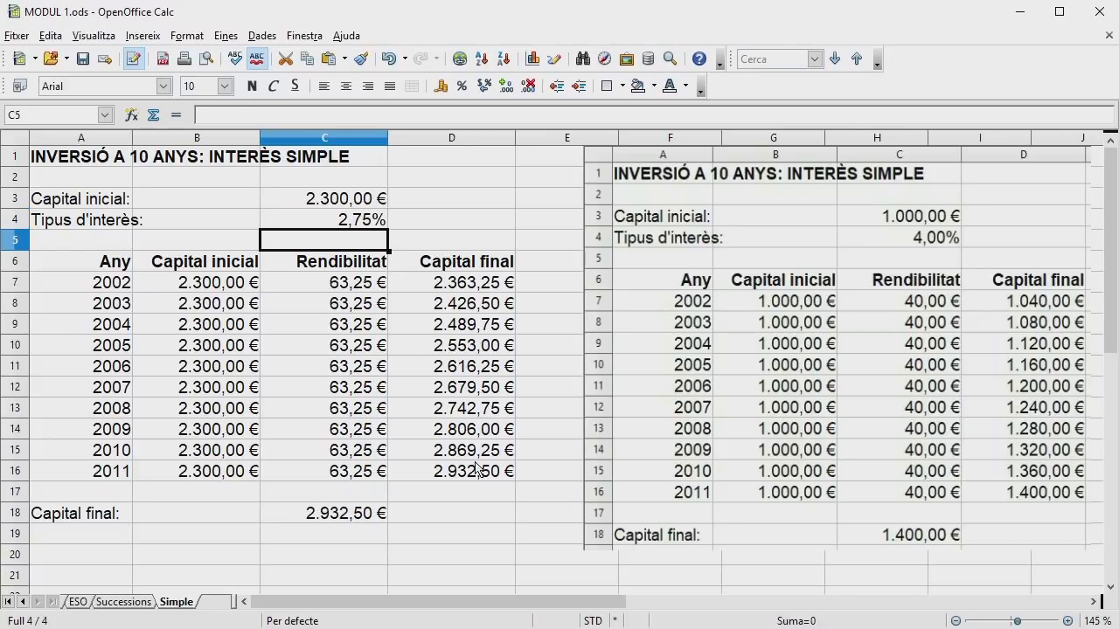
pyautogui.hotkey('ctrl', 's')
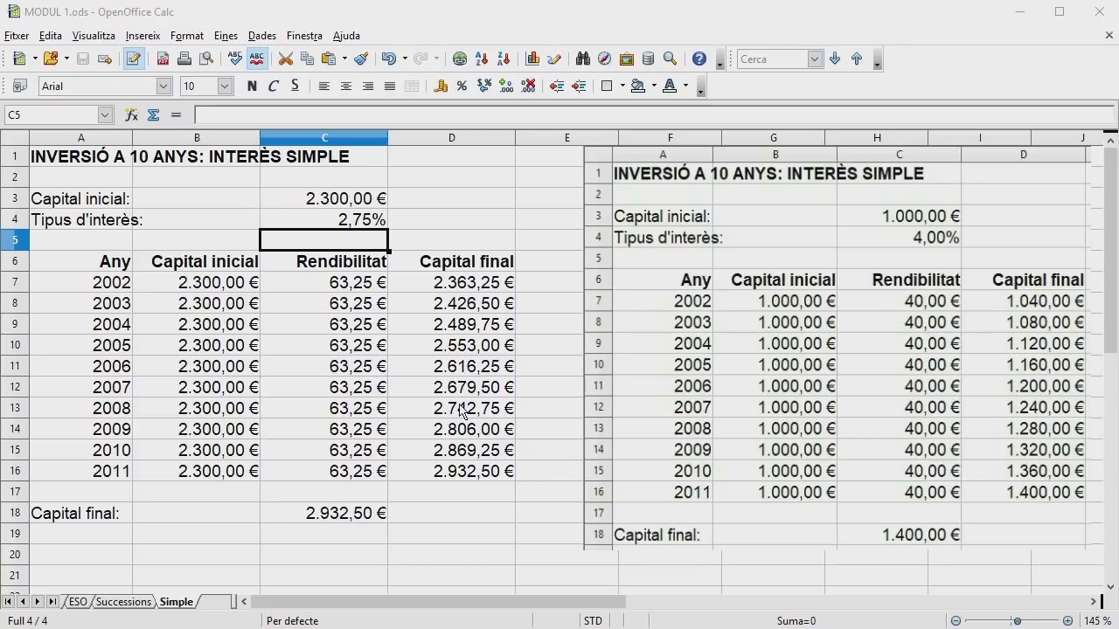
# Step: Set the initial capital in C3 back to 1000 and the interest rate in C4 back to 4%
pyautogui.click(335, 201)
pyautogui.write('1000')
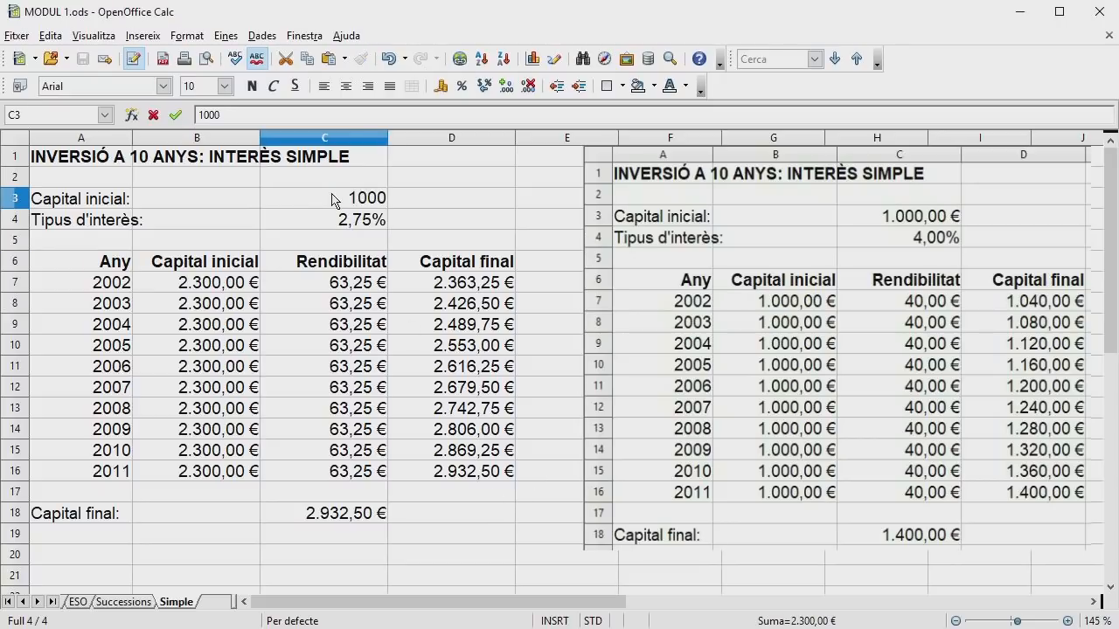
pyautogui.press('Return')
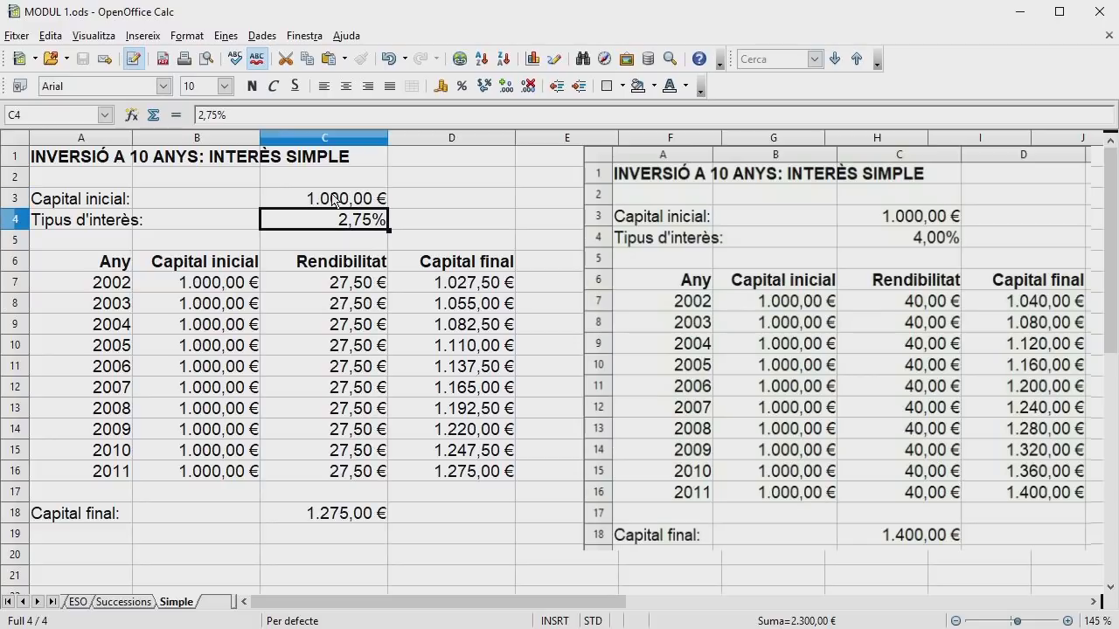
pyautogui.write('4')
pyautogui.press('Return')
# Step: Delete the reference picture beside the investment table on the Simple sheet
pyautogui.click(667, 225)
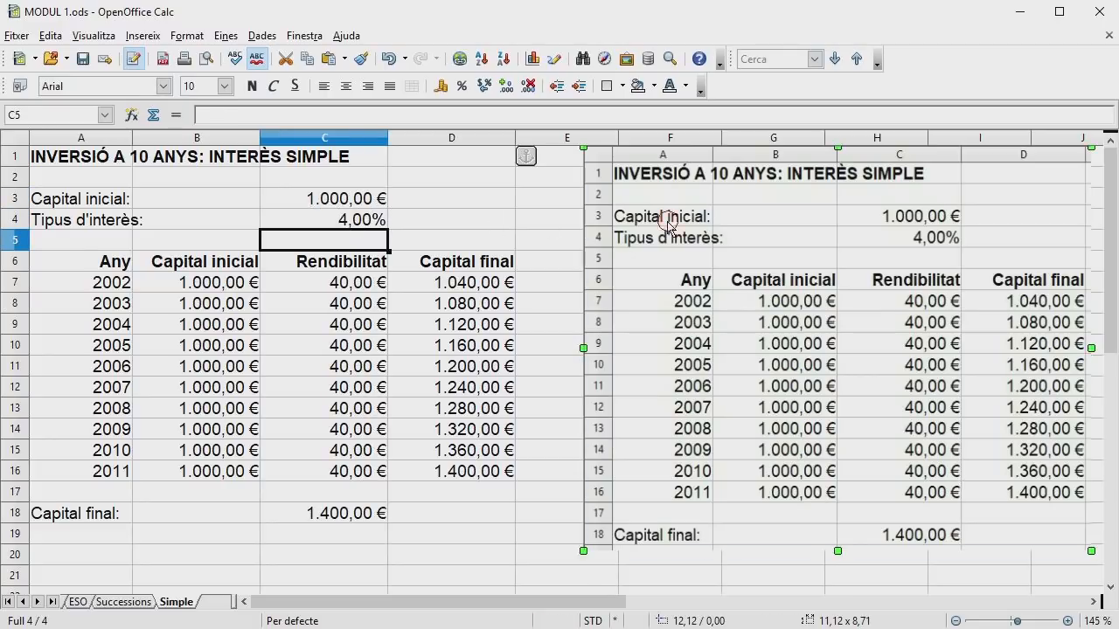
pyautogui.press('Delete')
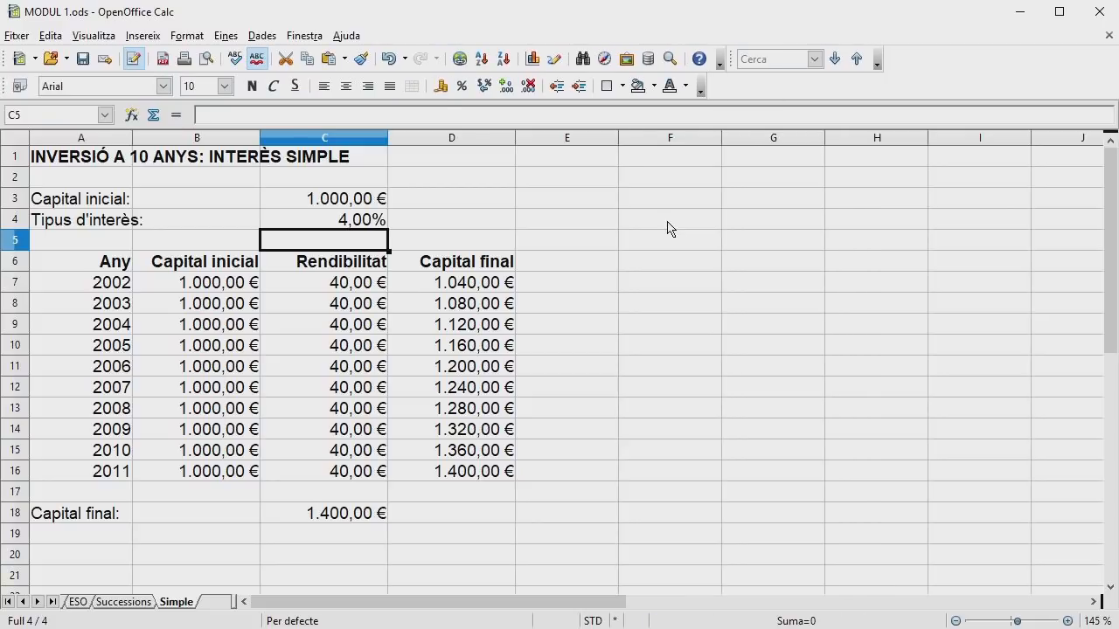
pyautogui.click(660, 224)
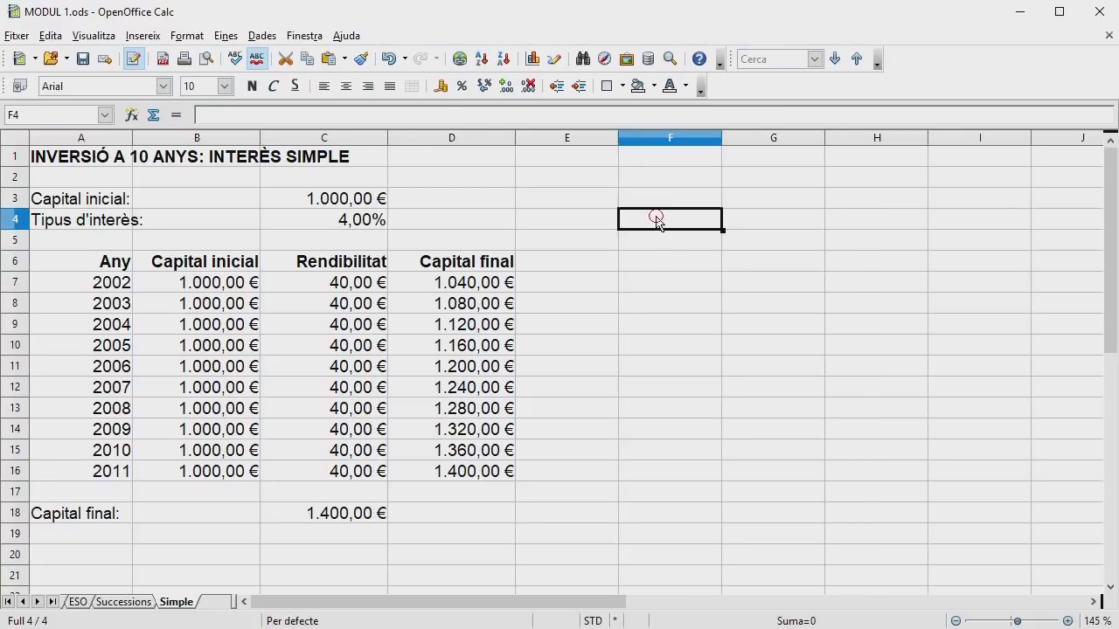
# Step: Save the workbook under the name MODUL 1 as an ODF spreadsheet in the Full 5 folder, replacing the existing file
pyautogui.click(16, 36)
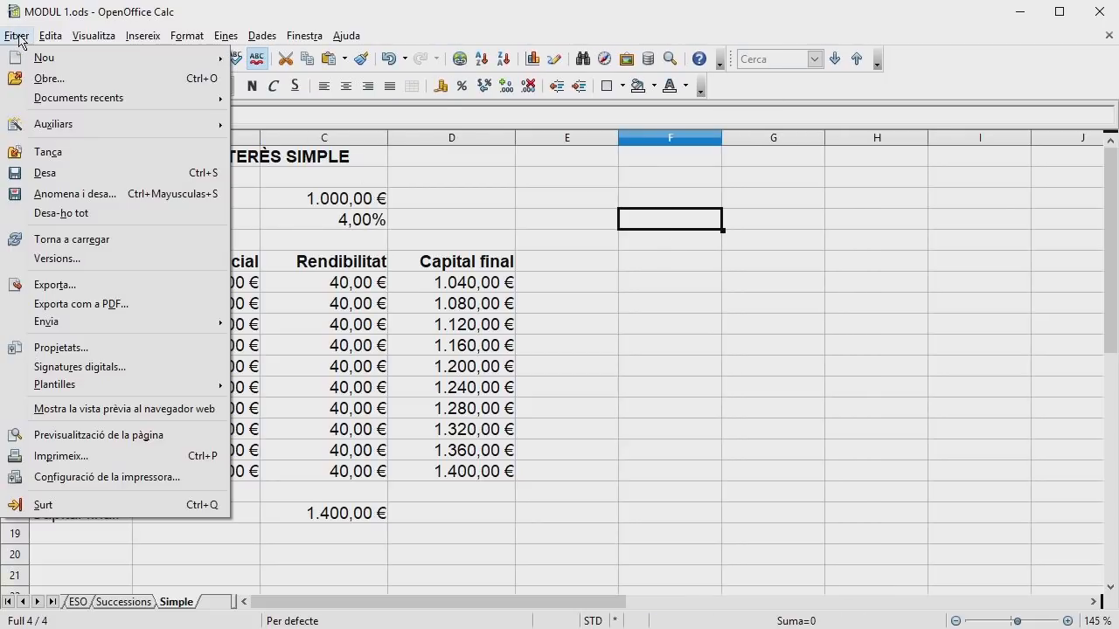
pyautogui.click(69, 194)
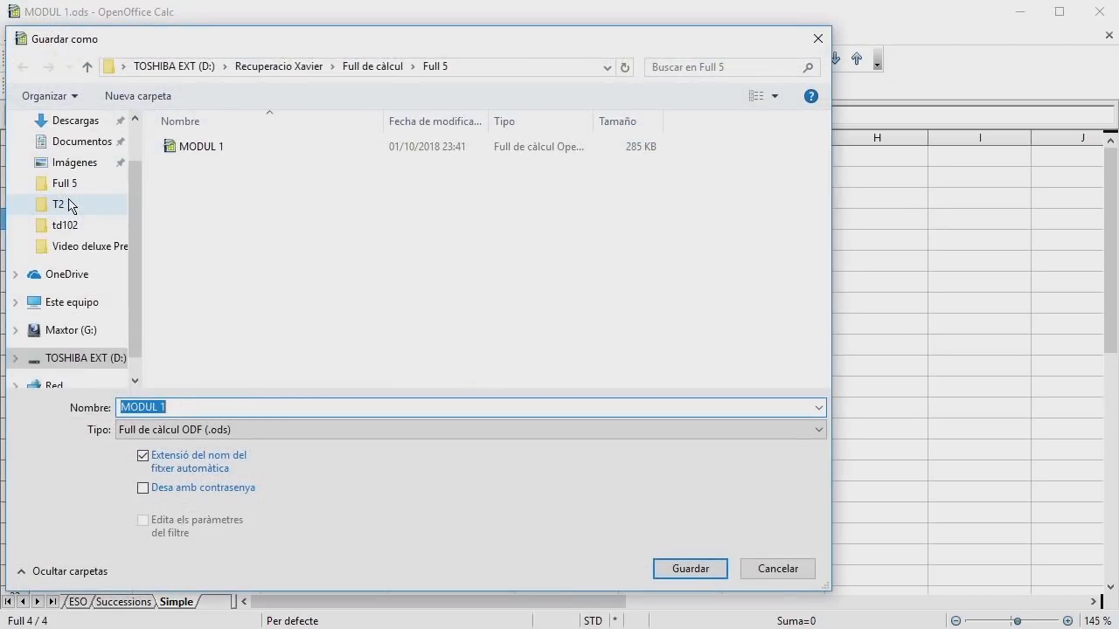
pyautogui.click(678, 573)
pyautogui.click(340, 277)
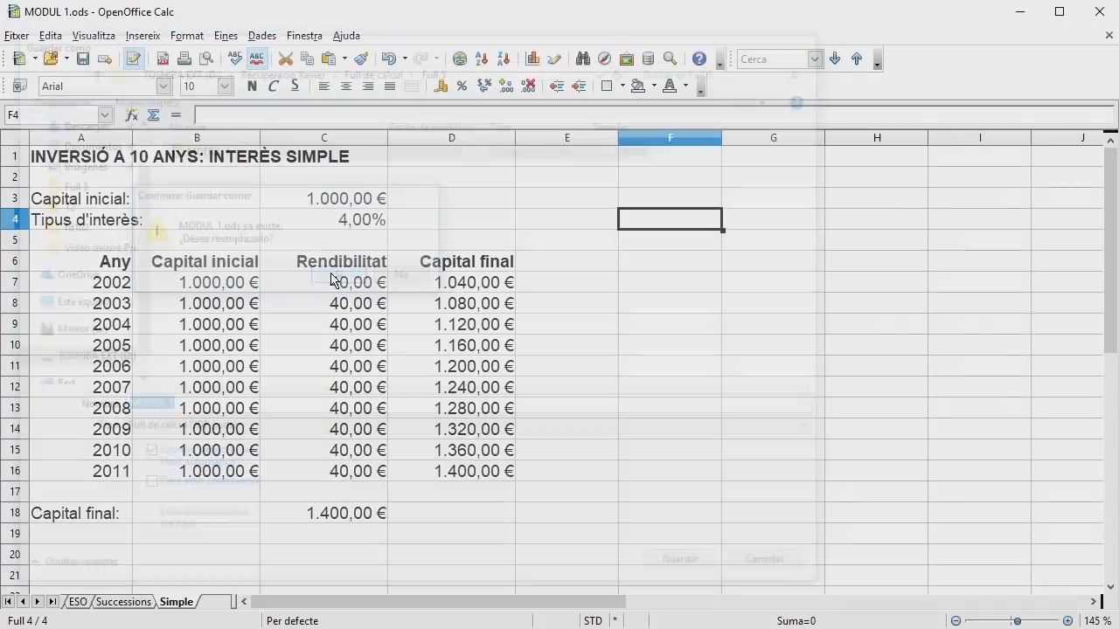